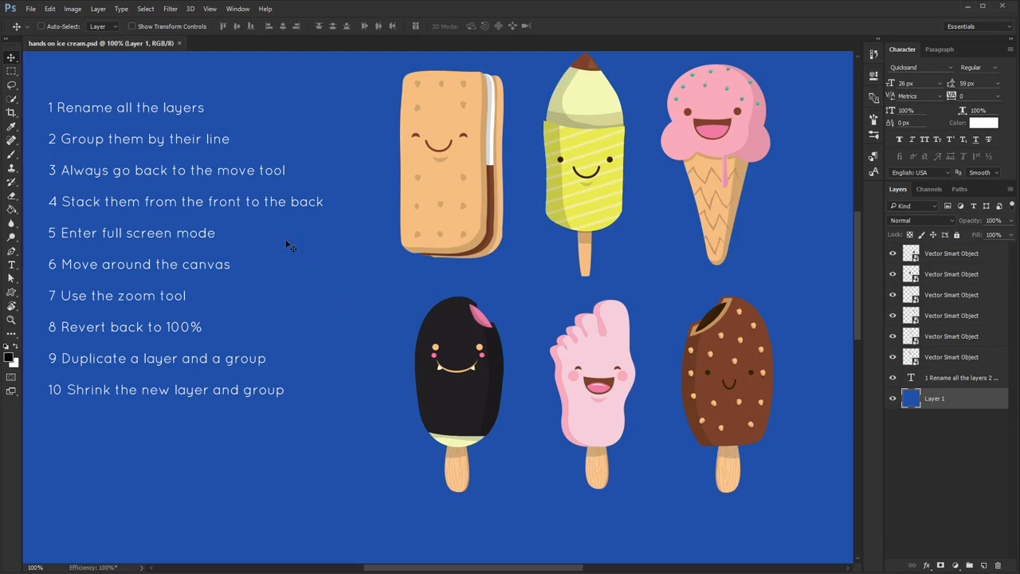
Identify the ice cream sandwich's layer by toggling its visibility and rename it 1
scroll(285, 239, up, 2)
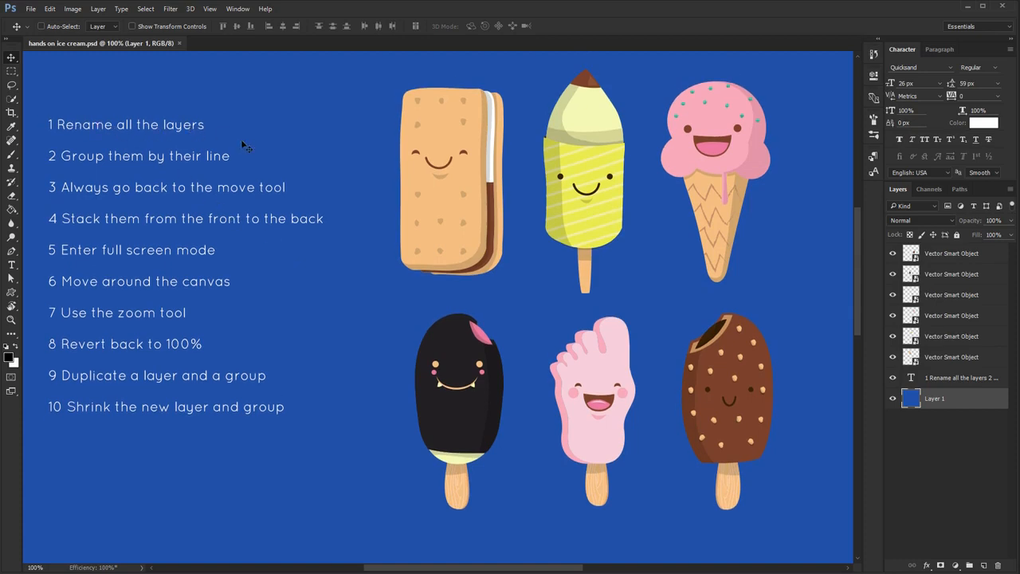
click(893, 361)
click(894, 360)
double_click(951, 357)
text(1)
Rename the yellow-wrapped popsicle's layer as 2 and the pink ice cream cone's layer as 3, checking each by its visibility
click(894, 338)
click(894, 338)
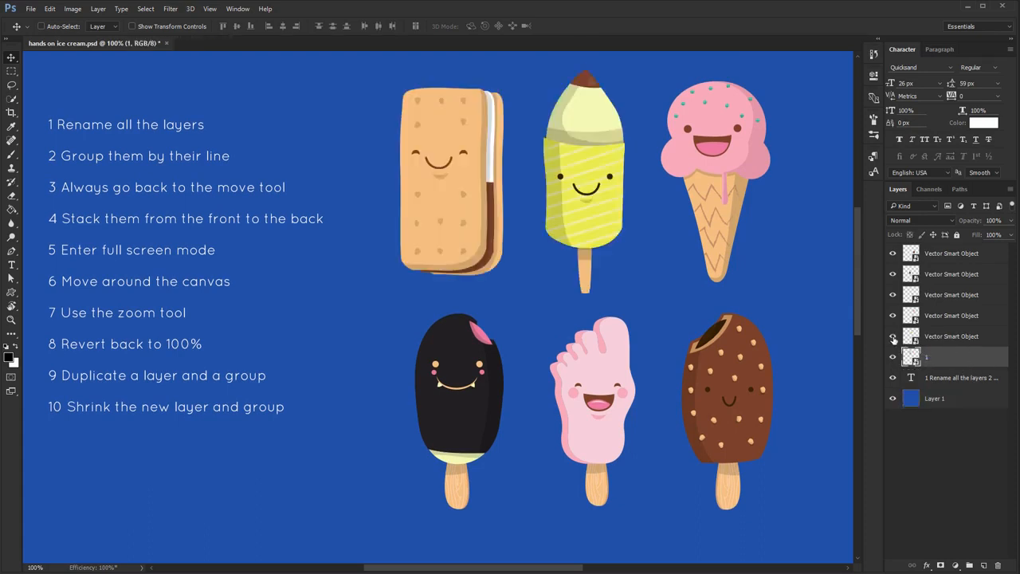
double_click(949, 336)
text(2)
click(894, 316)
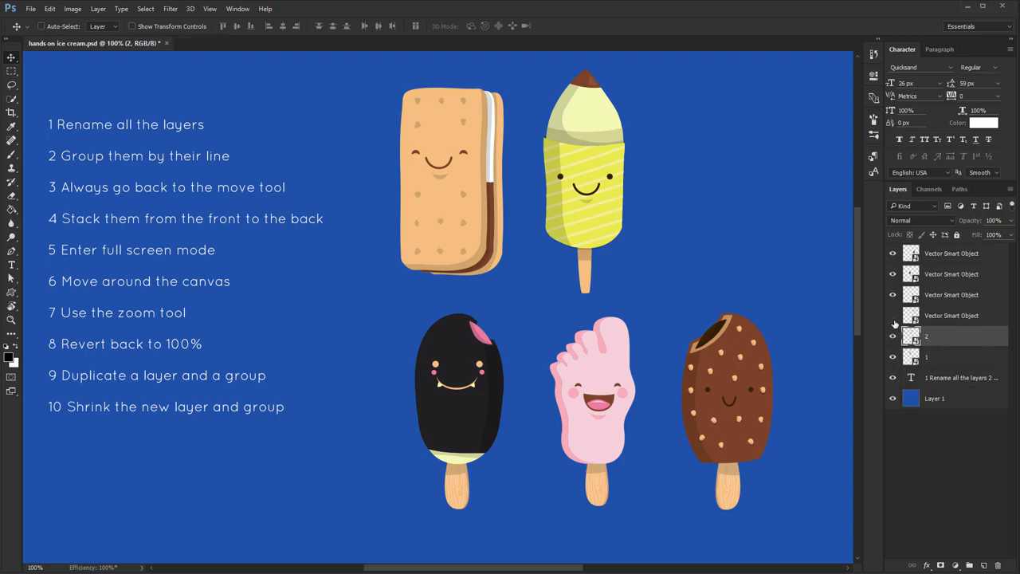
click(894, 316)
double_click(949, 316)
text(3)
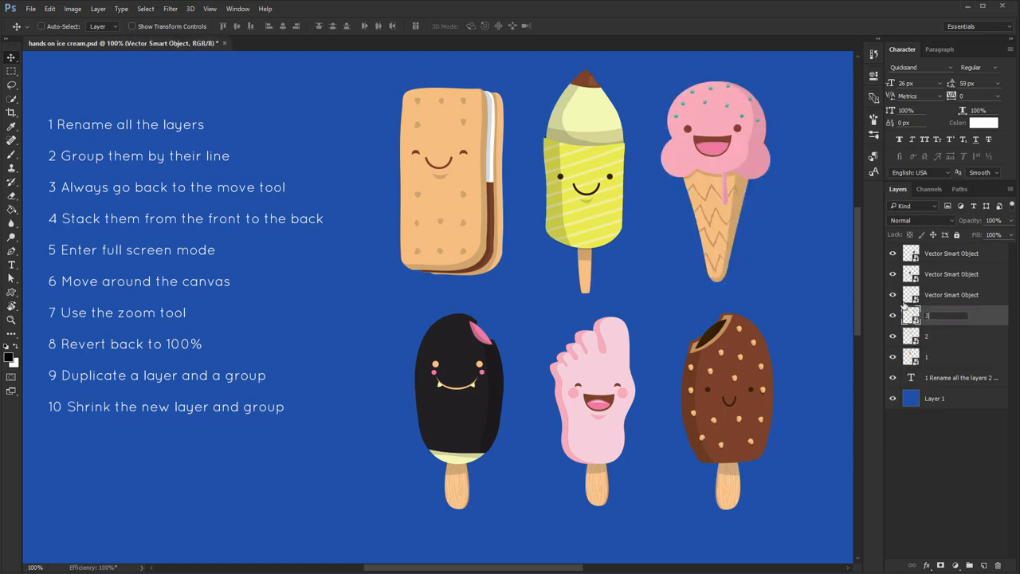
Rename the foot-shaped popsicle's layer as 2 and the black popsicle's layer as 1, checking each by its visibility
click(893, 297)
click(894, 296)
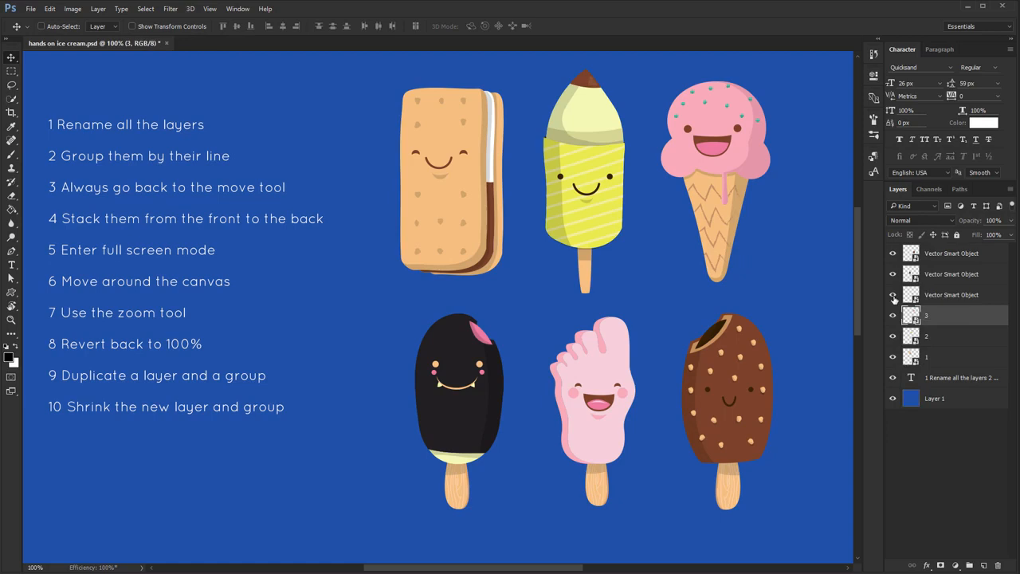
double_click(948, 296)
text(2)
click(894, 286)
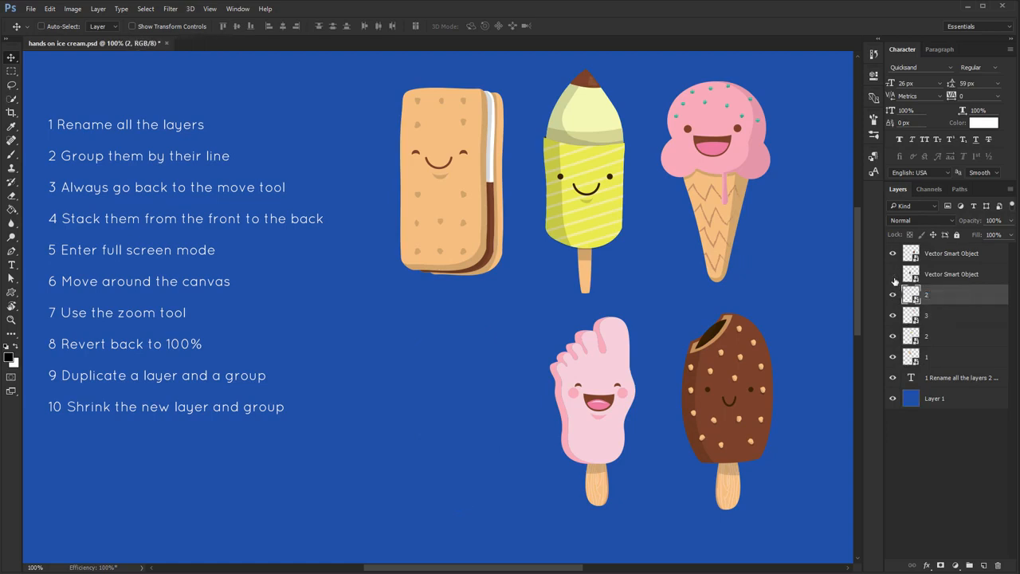
click(894, 274)
double_click(936, 274)
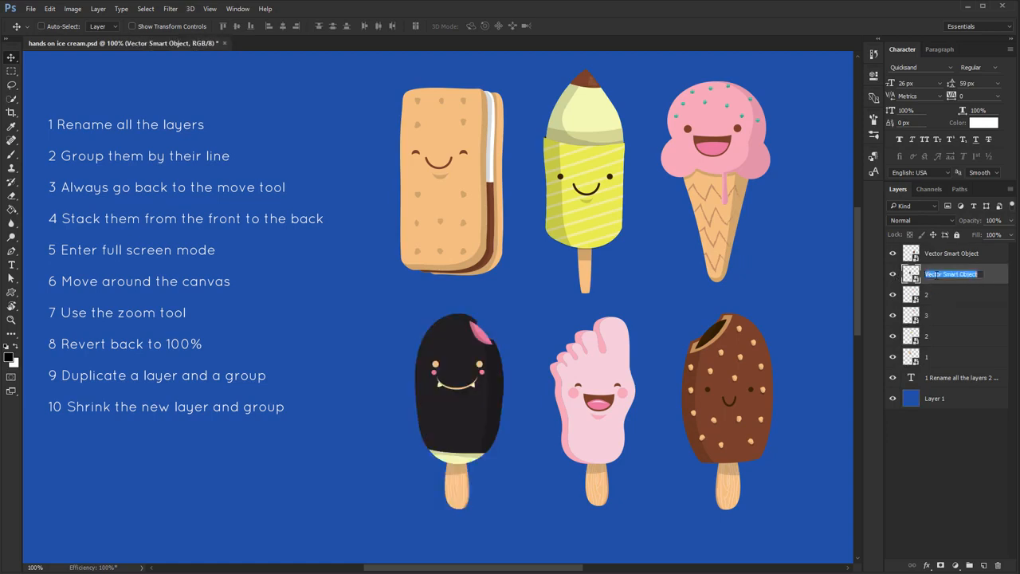
text(1)
Identify the brown nut-covered popsicle's layer by toggling its visibility and rename it 3
click(894, 253)
click(894, 254)
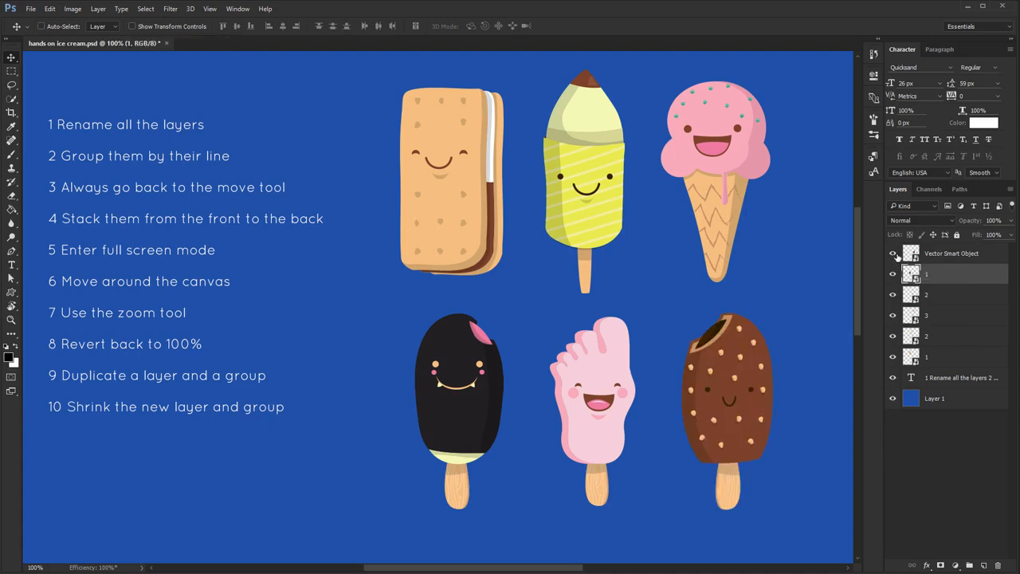
double_click(949, 253)
text(3)
Select the three layers of the lower ice cream row together
click(946, 274)
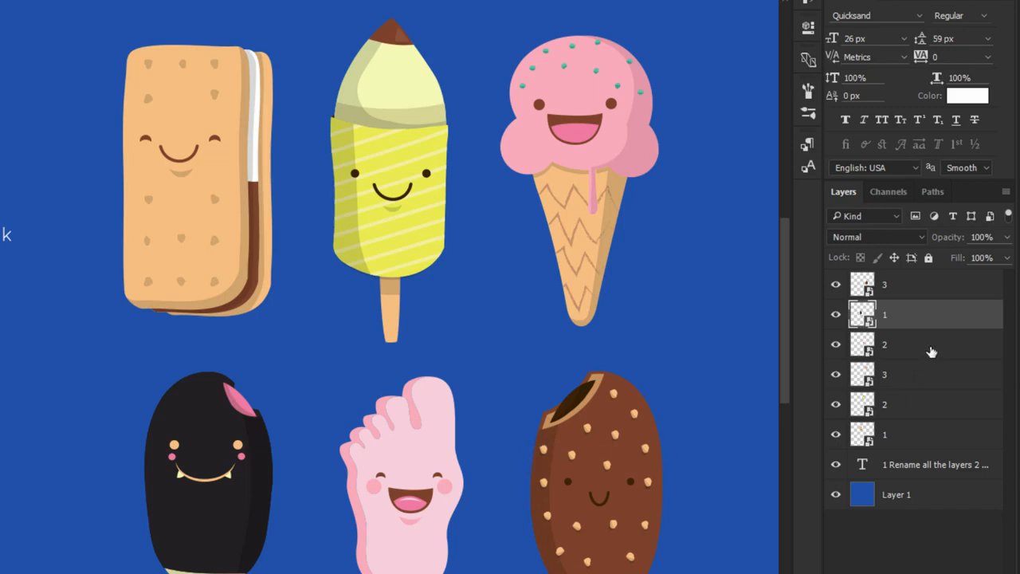
click(933, 347)
drag(964, 348, 935, 344)
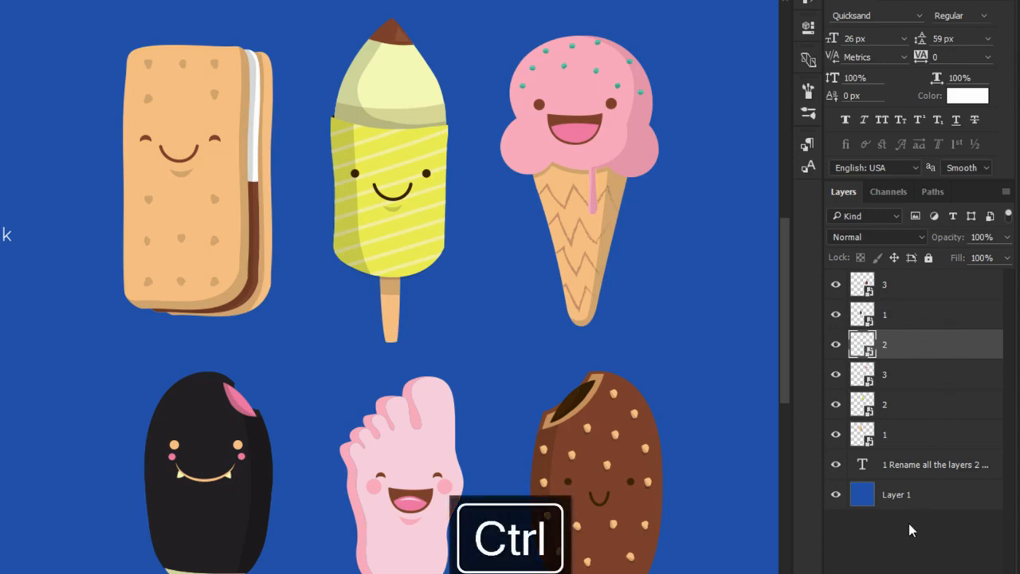
ctrl+click(940, 317)
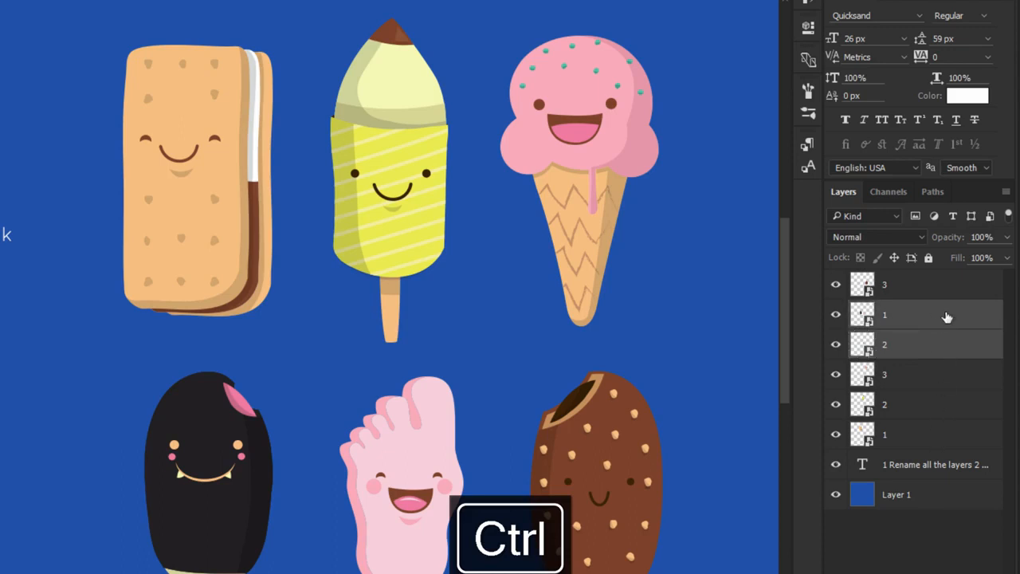
ctrl+click(942, 291)
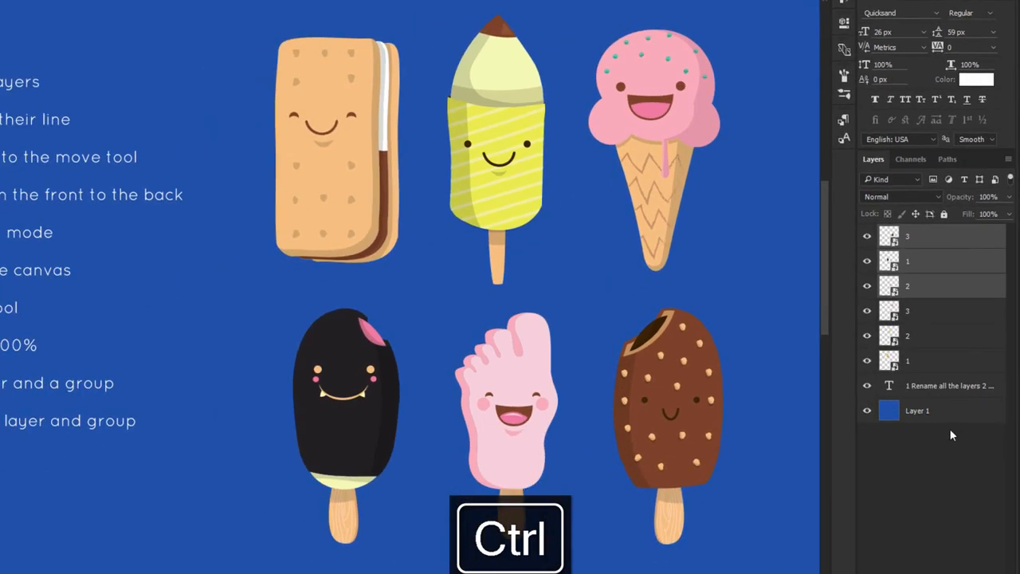
Load the outlines of the foot-shaped and black popsicles as selections in turn, and deselect
ctrl+click(890, 289)
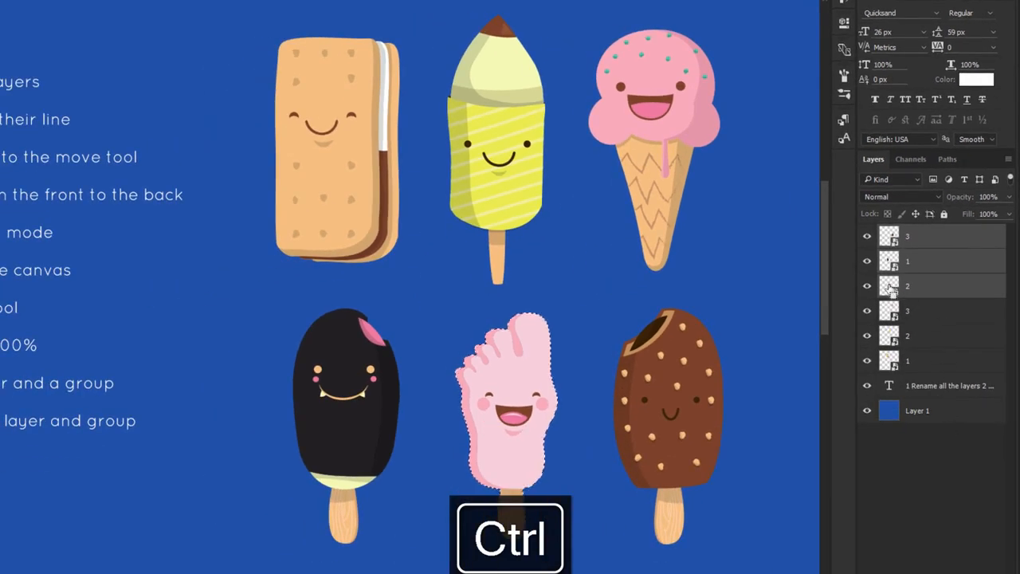
ctrl+click(890, 270)
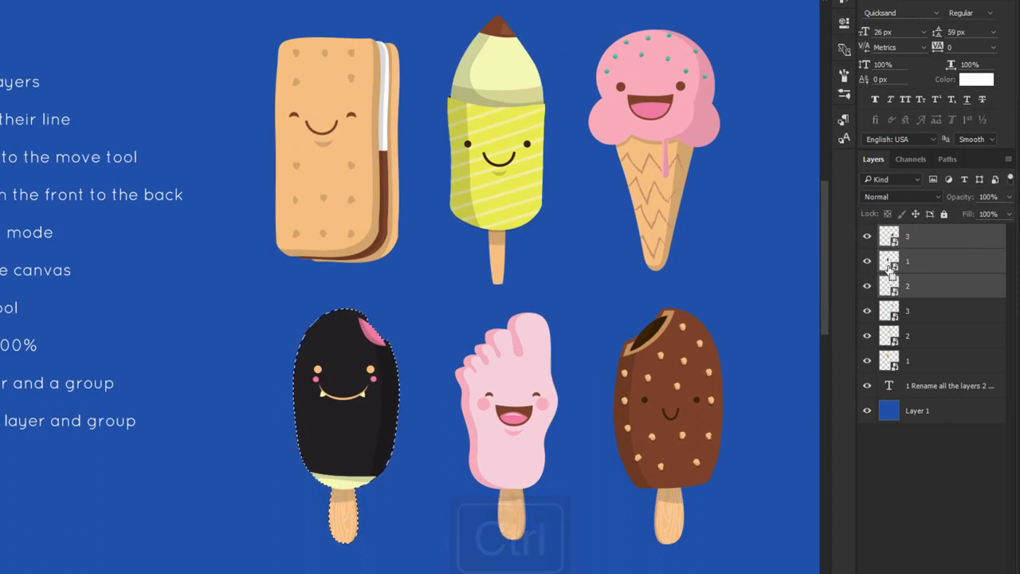
key(ctrl)
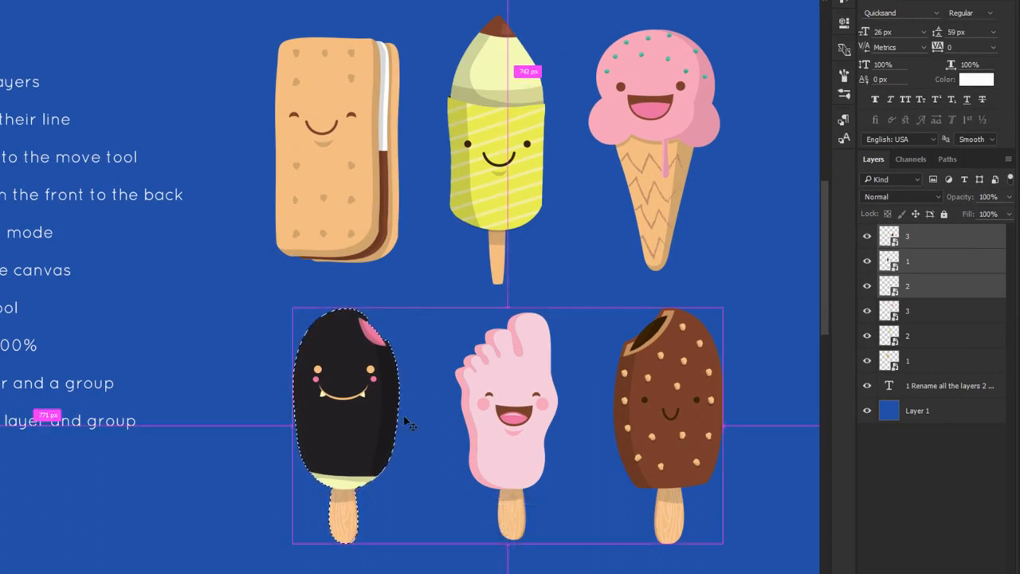
key(ctrl+d)
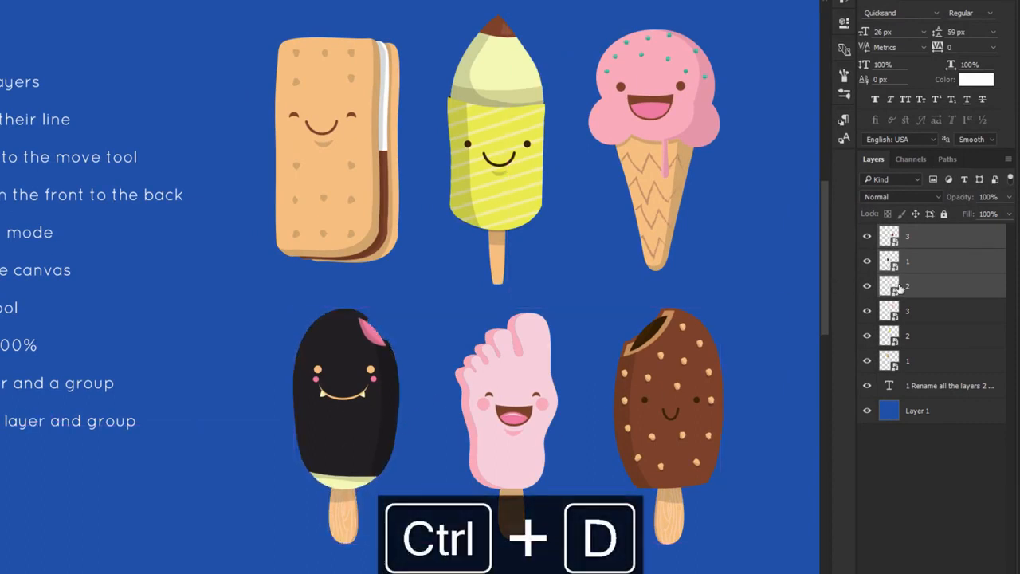
Group the three layers of the upper ice cream row and name the group "row 1"
click(952, 311)
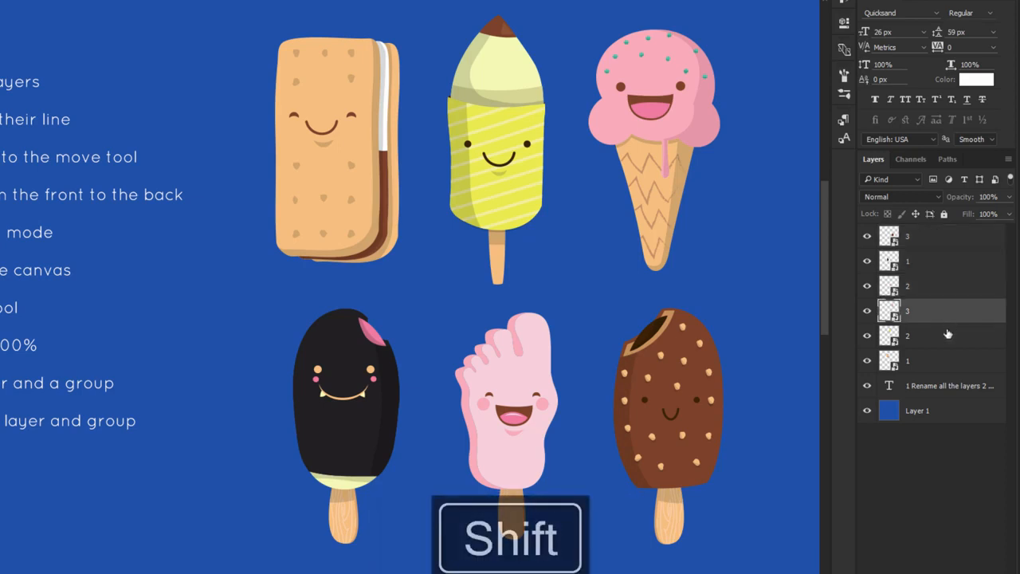
shift+click(943, 366)
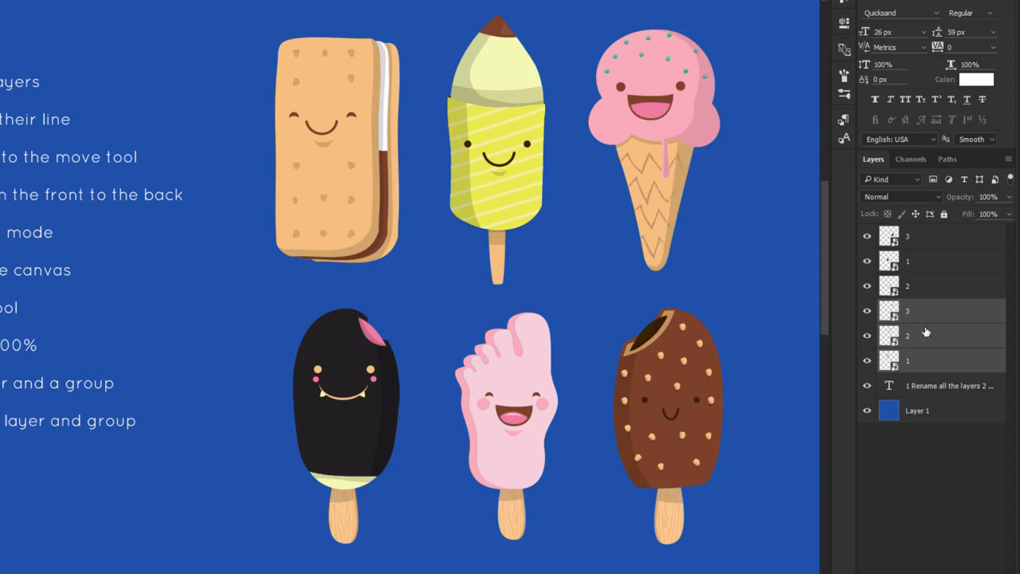
key(ctrl+g)
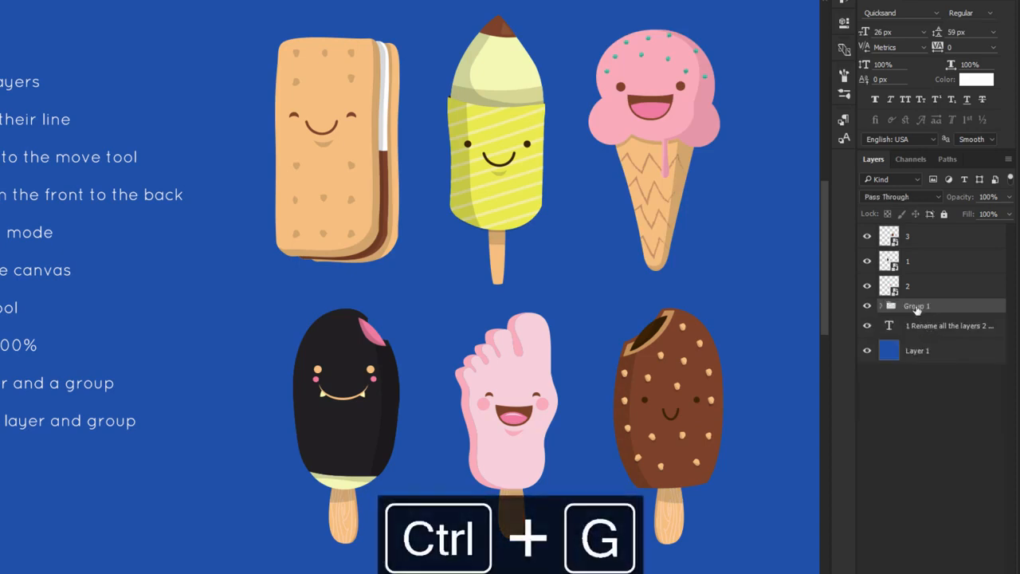
double_click(917, 307)
text(row 1)
key(Return)
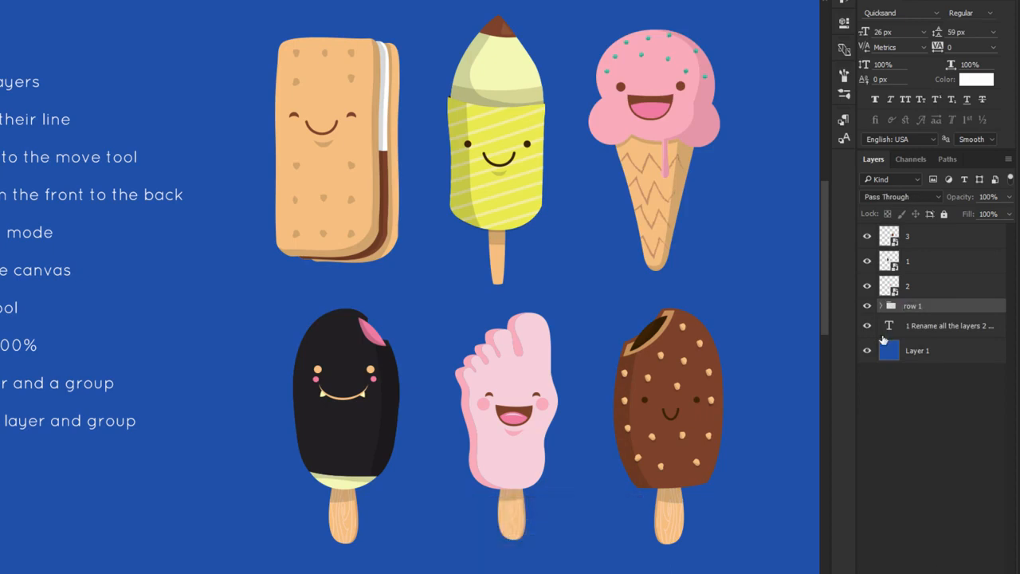
Group the three layers of the lower ice cream row and name the group "row 2"
click(906, 285)
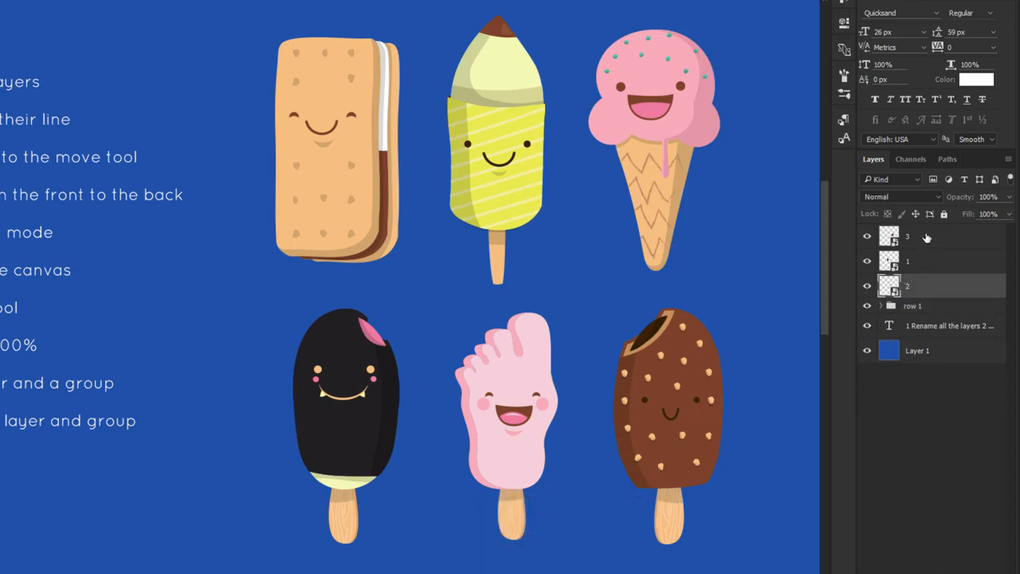
shift+click(926, 237)
key(ctrl+g)
double_click(917, 232)
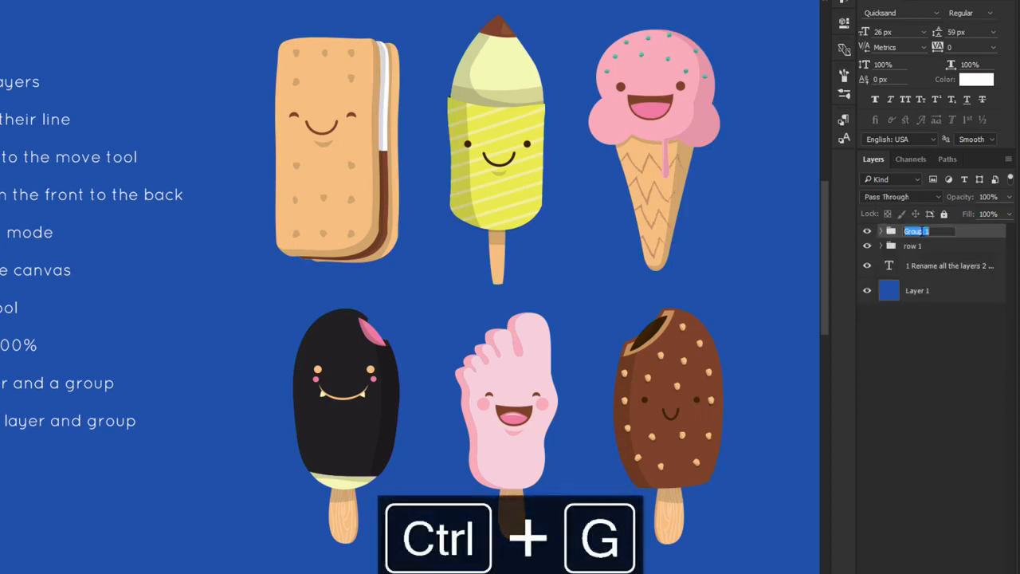
text(row 2)
key(Return)
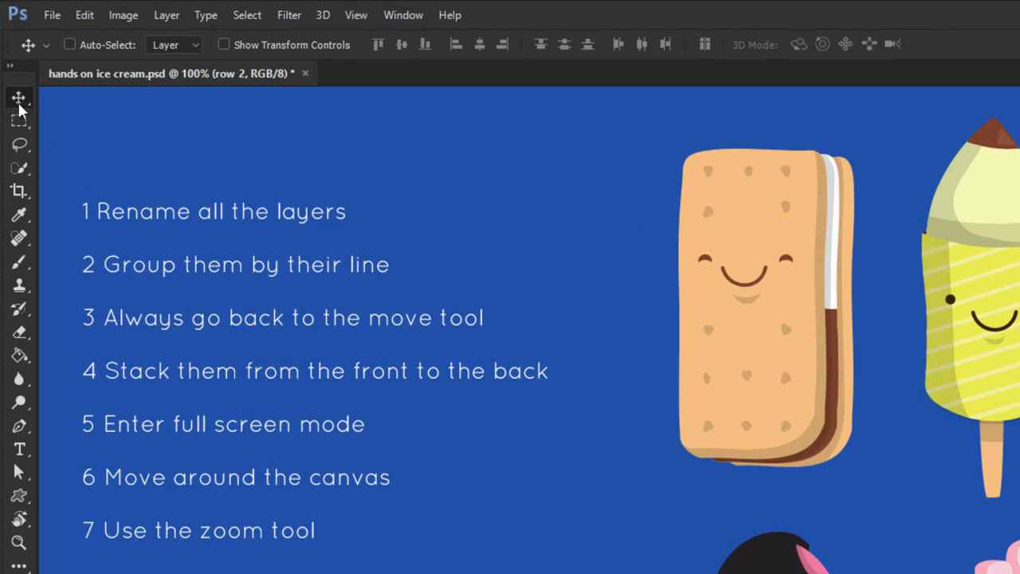
Switch to the Artboard Tool and return to the Move Tool
right_click(18, 97)
click(58, 116)
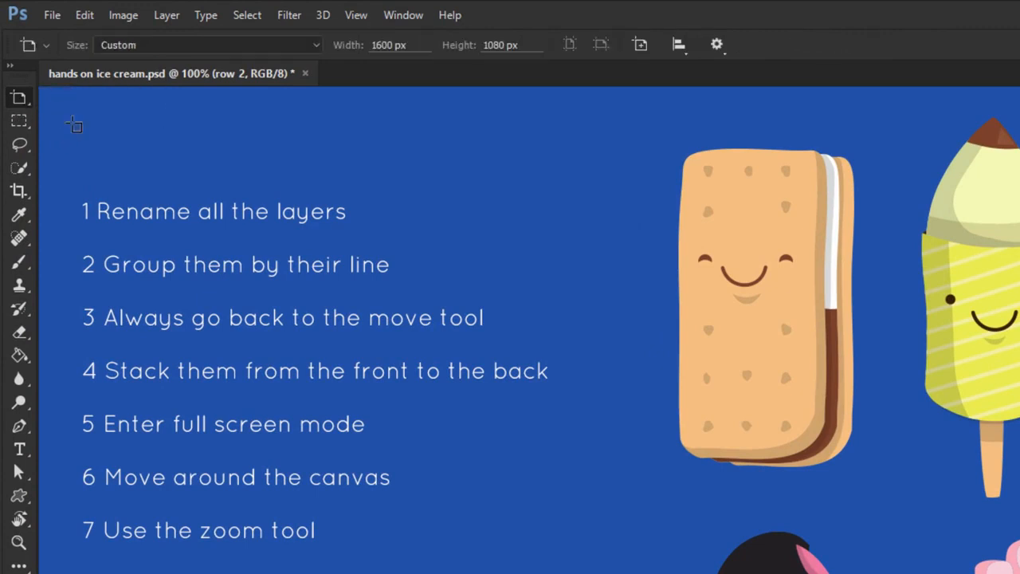
right_click(22, 102)
click(88, 98)
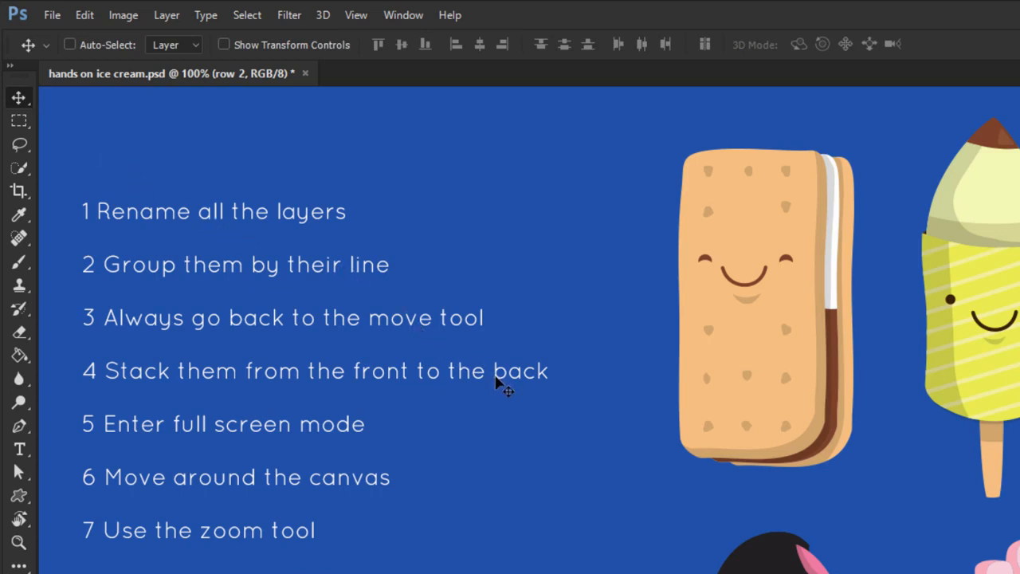
Switch to the Brush Tool, view its related tools, and return to the Move Tool
key(b)
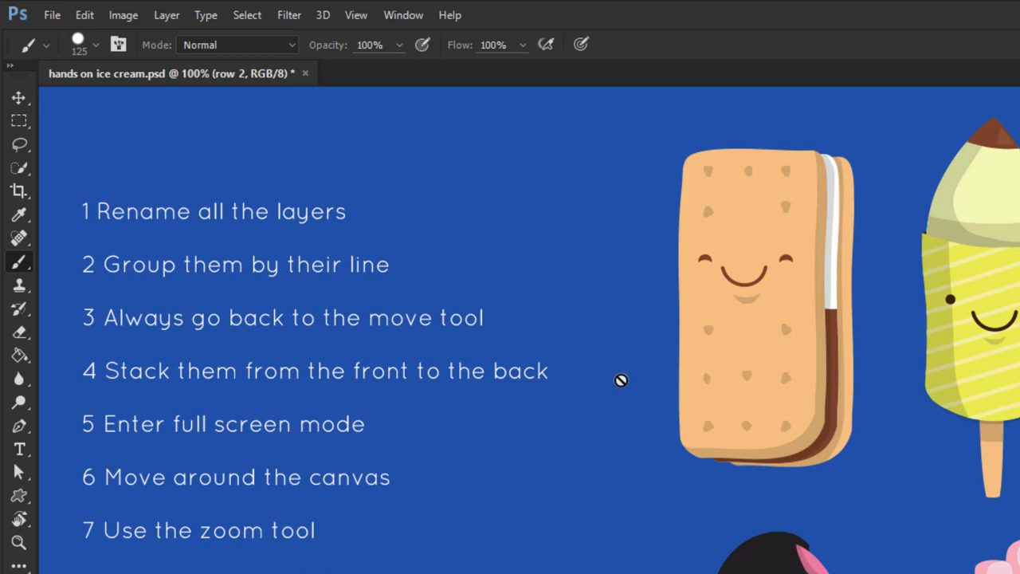
right_click(27, 265)
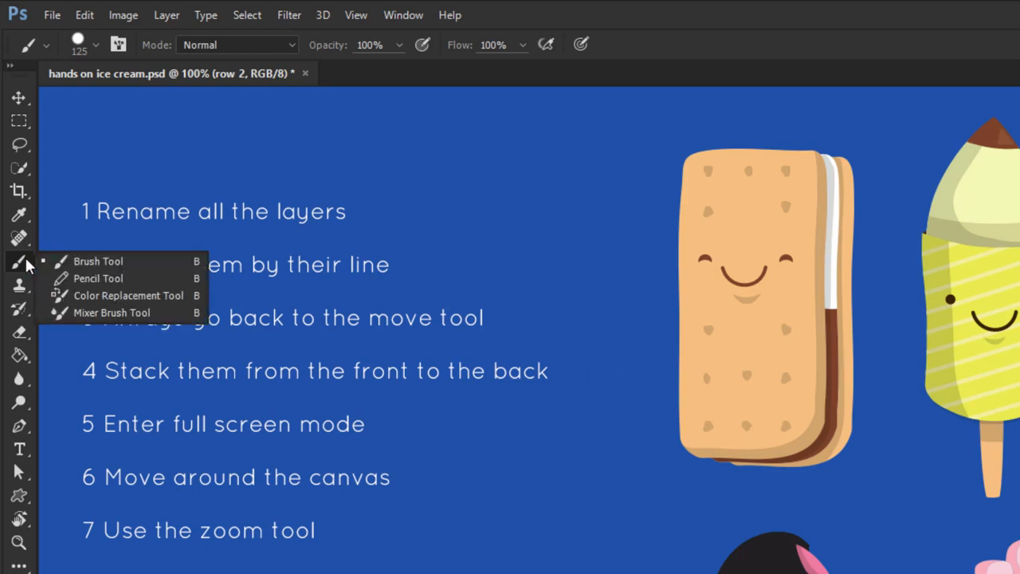
click(28, 265)
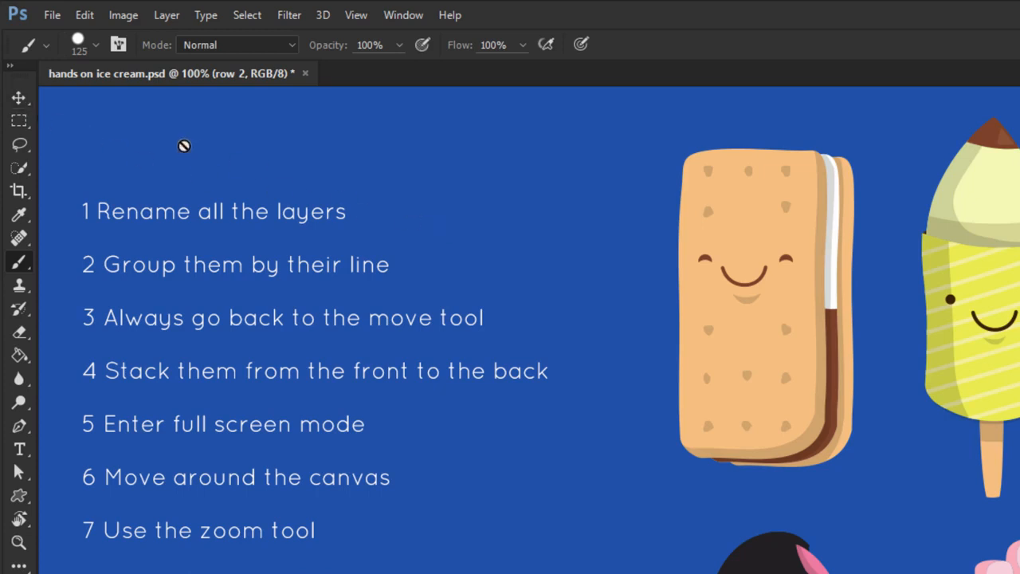
key(v)
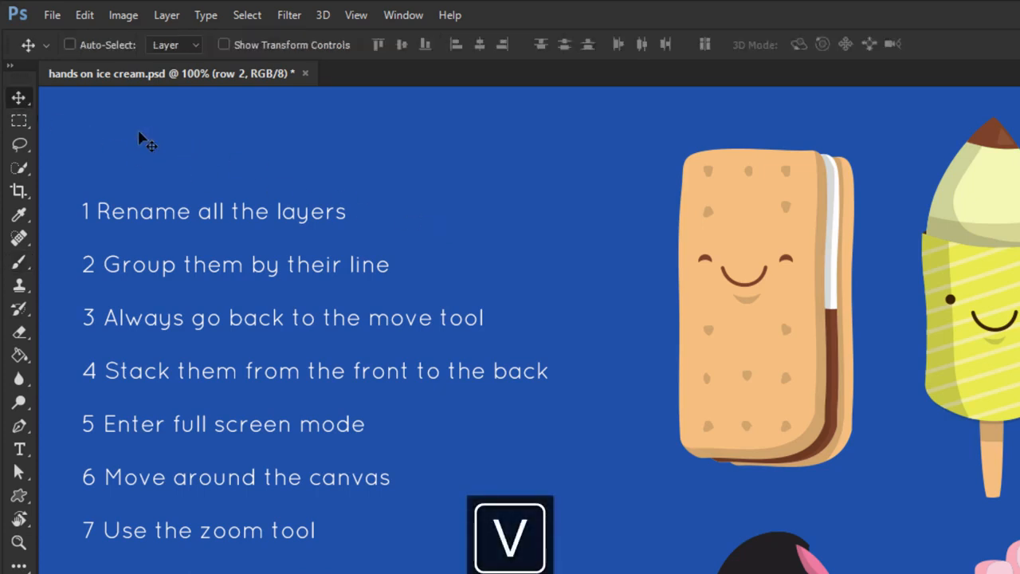
click(17, 97)
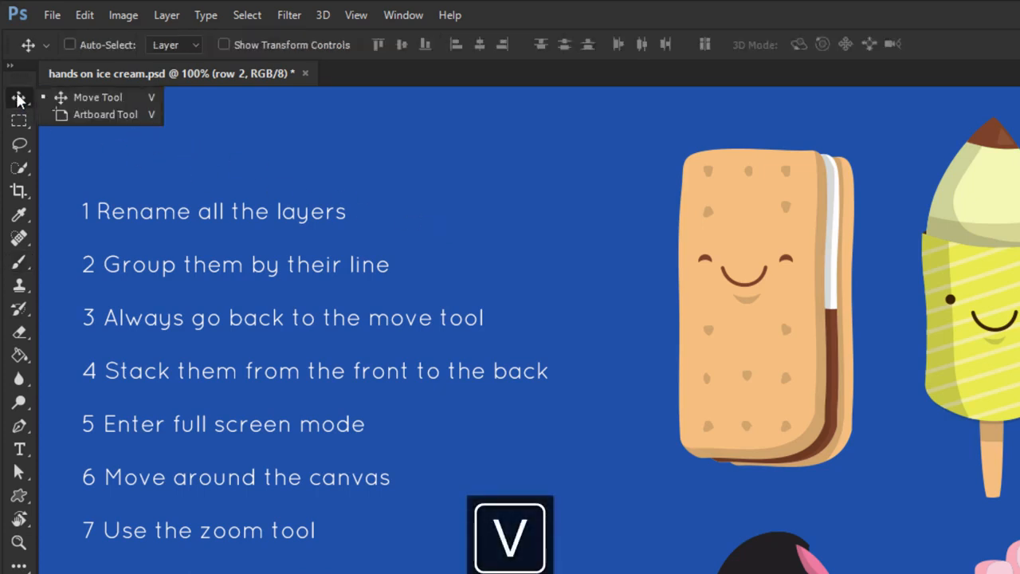
click(86, 98)
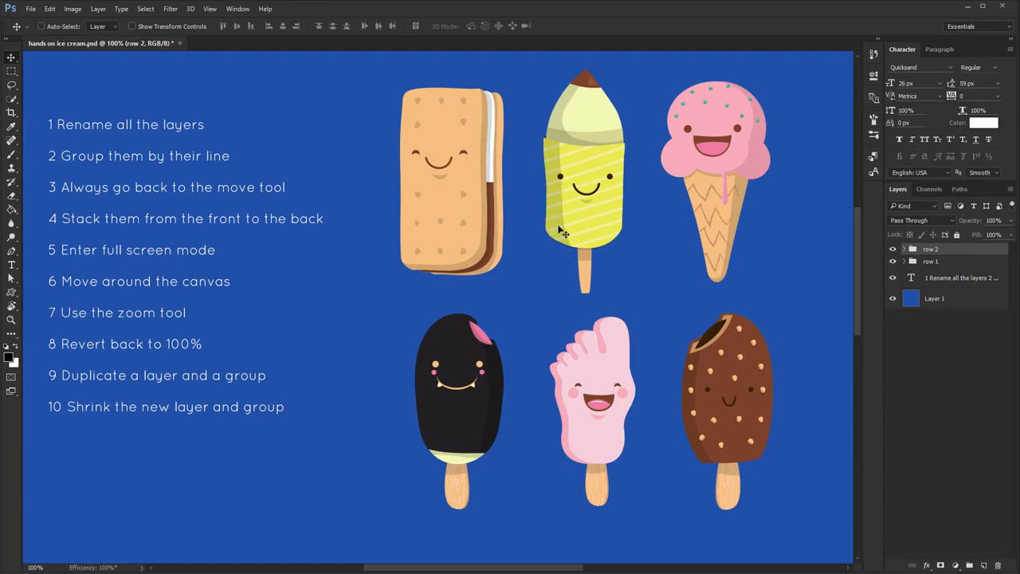
Expand the row 1 group and move the ice cream sandwich sideways so it overlaps the yellow popsicle
click(904, 261)
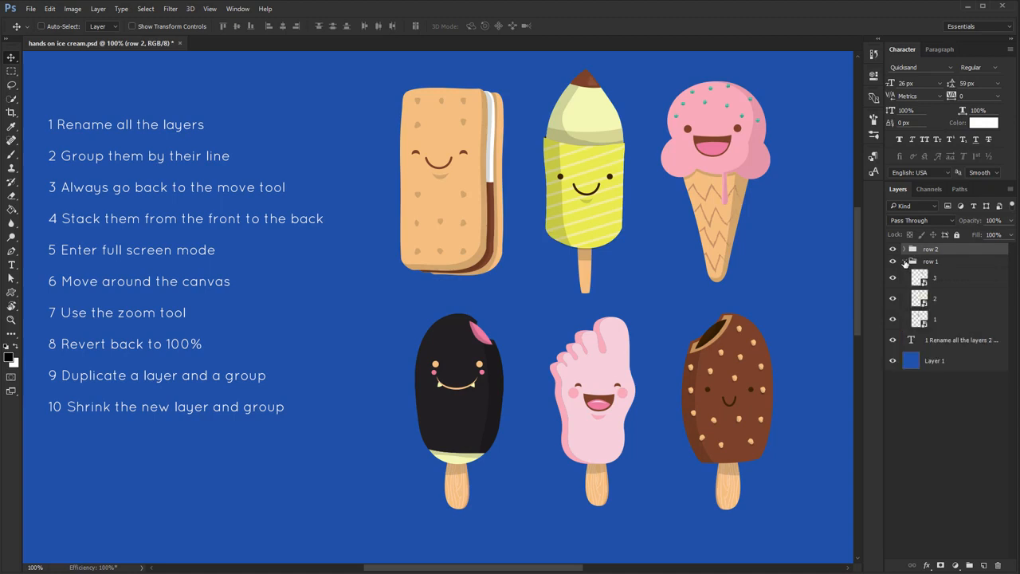
click(944, 318)
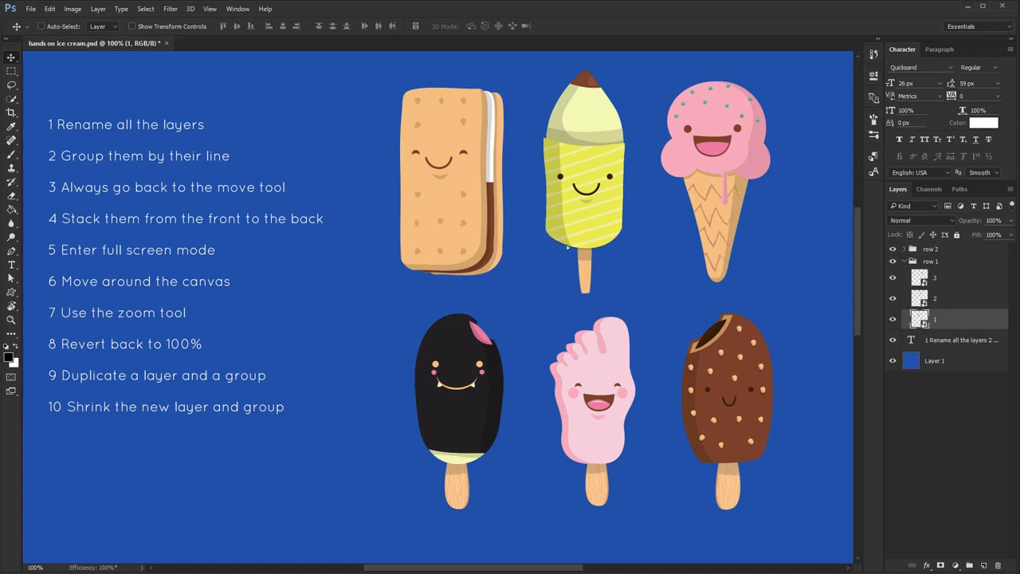
drag(552, 248, 649, 245)
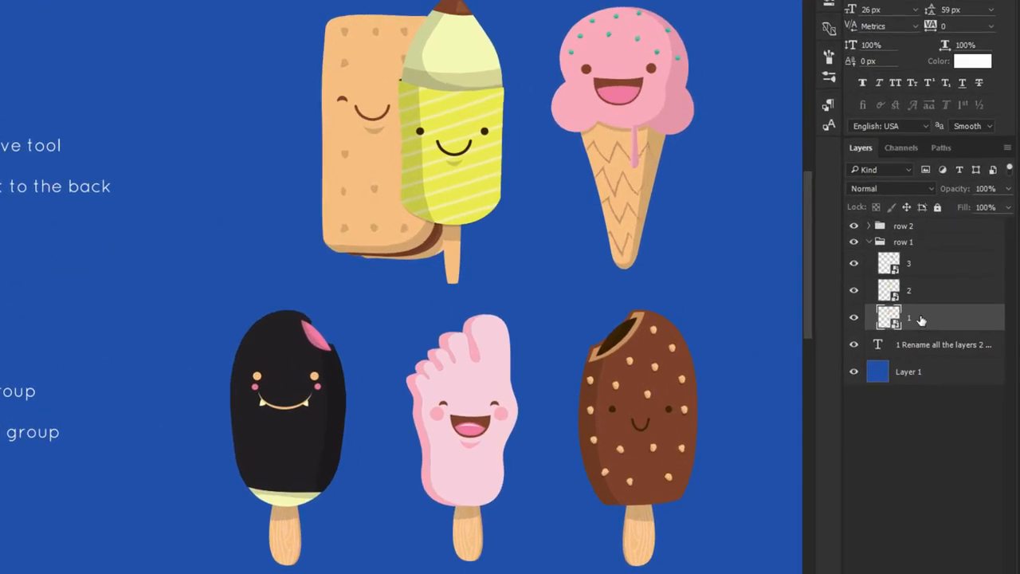
Restack layer 1 above layer 2 in the row 1 group so the sandwich sits in front of the yellow popsicle
click(854, 290)
click(854, 290)
drag(930, 319, 914, 284)
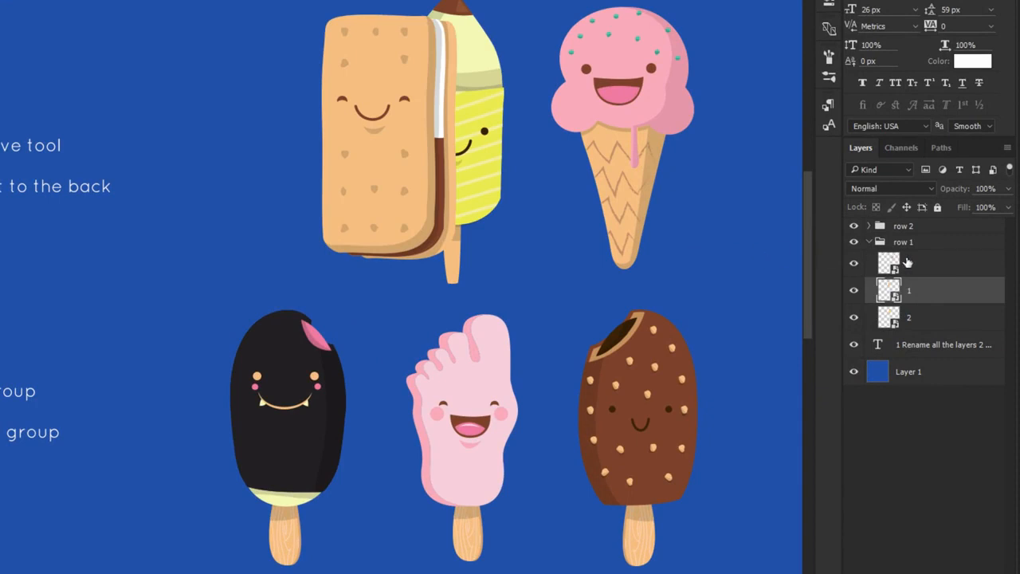
Move the row 1 ice cream cone over the yellow popsicle and restack layer 3 below layer 2
click(908, 263)
drag(642, 180, 558, 184)
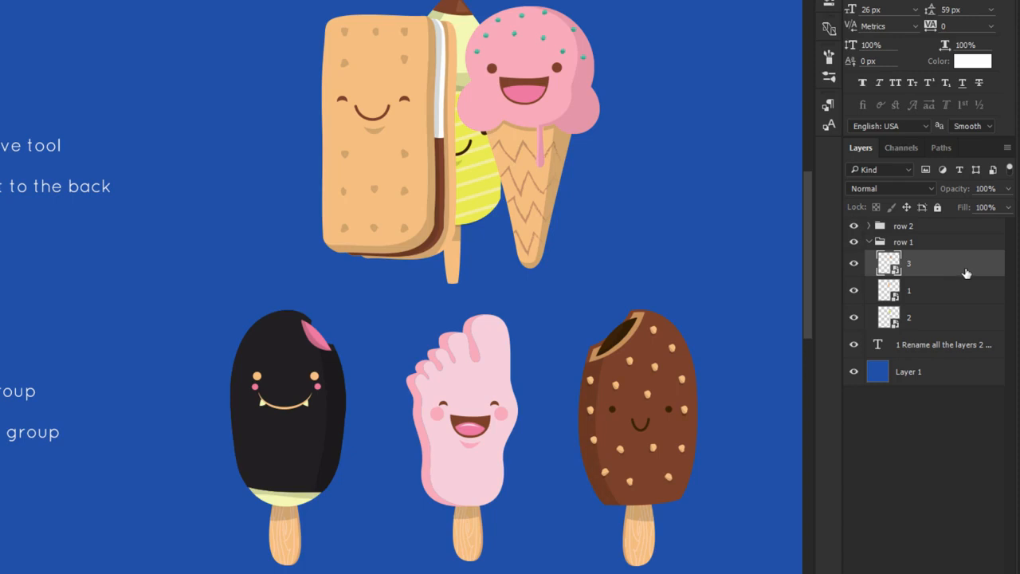
drag(965, 275, 935, 321)
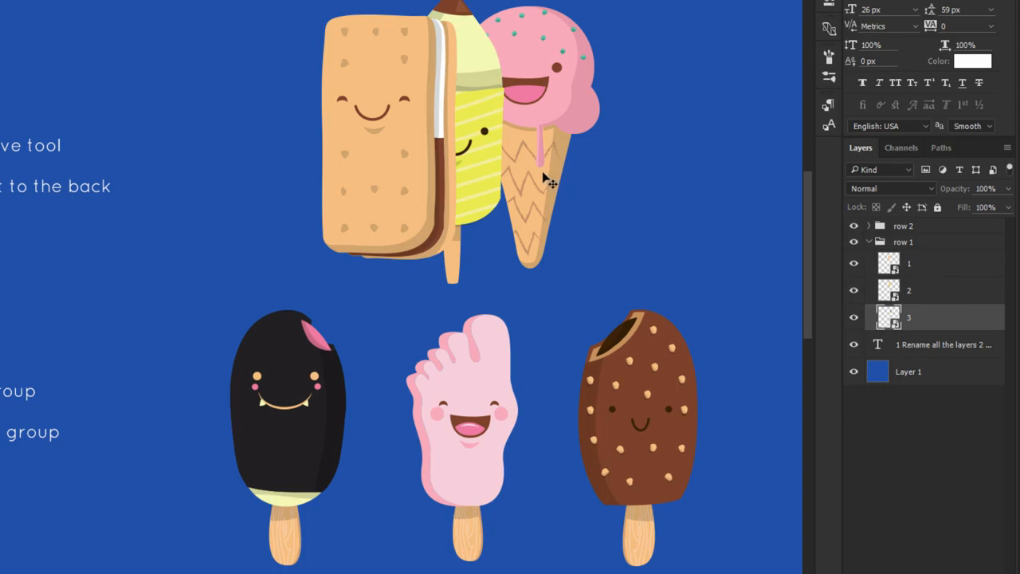
Spread the row 1 sandwich and cone outward so both only slightly overlap behind or in front of the yellow popsicle's edges
click(928, 265)
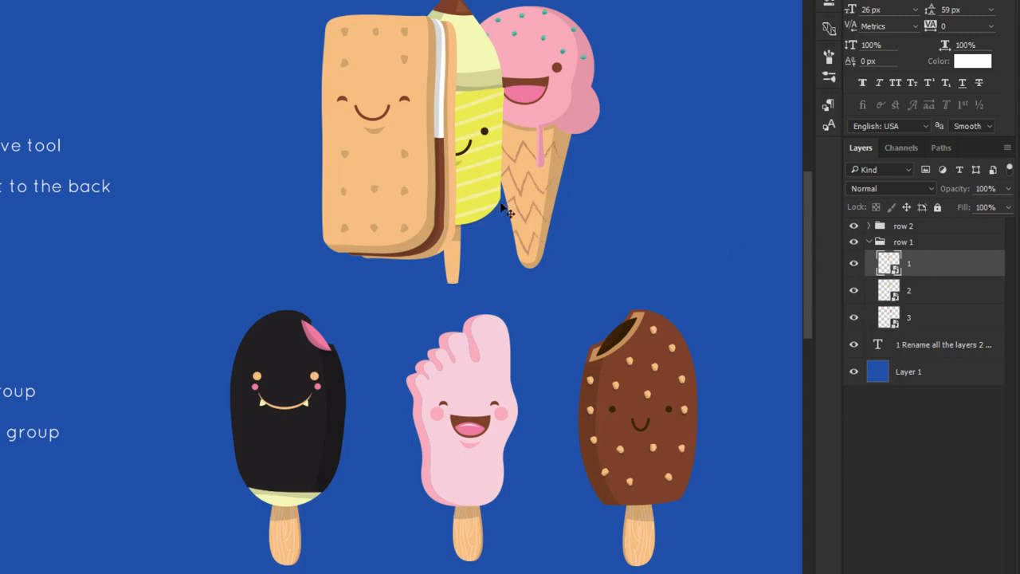
drag(423, 196, 374, 194)
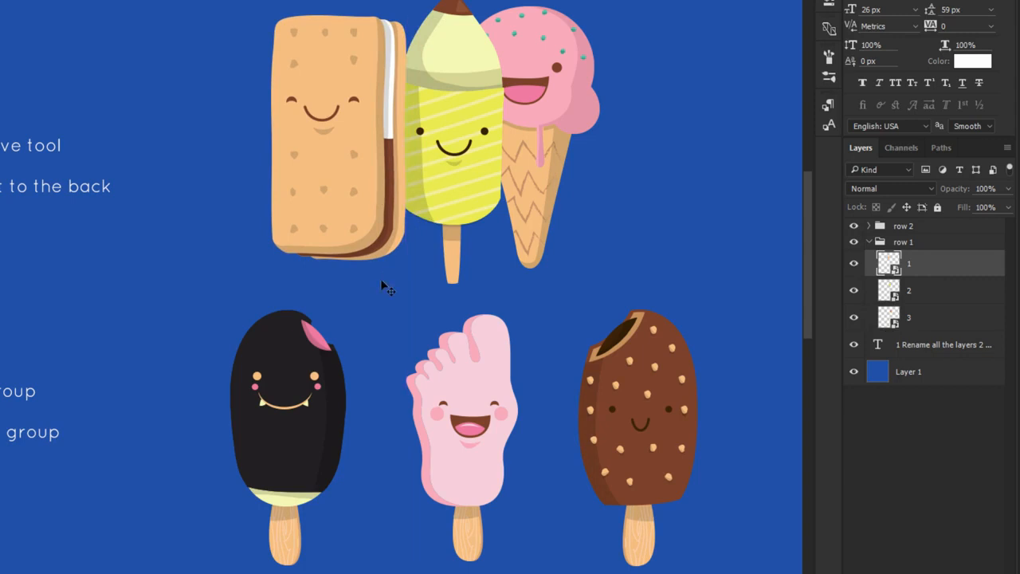
click(921, 317)
drag(548, 188, 575, 182)
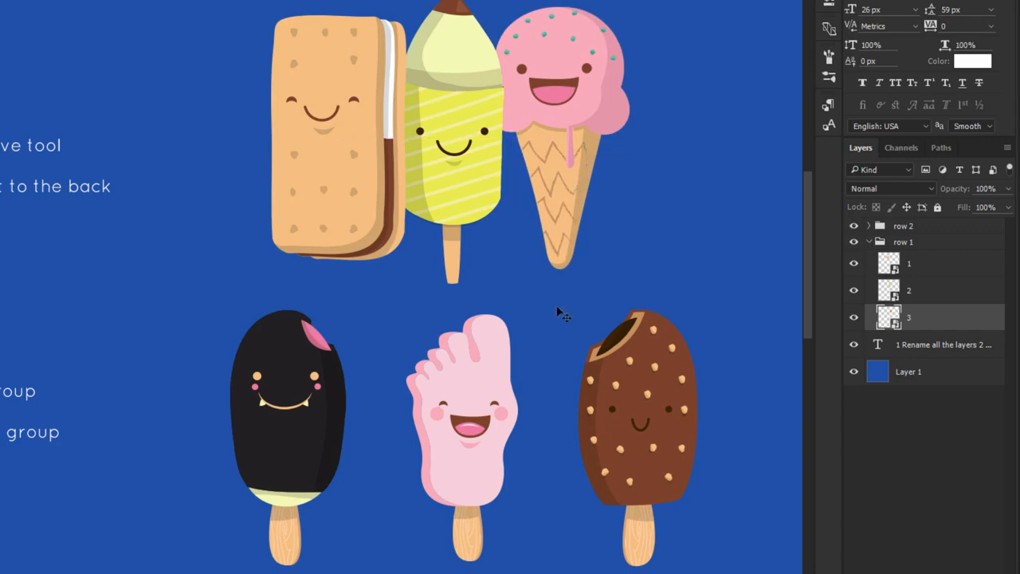
Move the three row 2 popsicles together so they overlap, and stack their layers 1, 2, 3 from front to back
drag(327, 419, 461, 409)
drag(645, 409, 547, 413)
drag(933, 258, 930, 315)
drag(541, 429, 579, 426)
drag(405, 427, 344, 425)
drag(437, 418, 421, 419)
drag(519, 411, 533, 456)
key(shift)
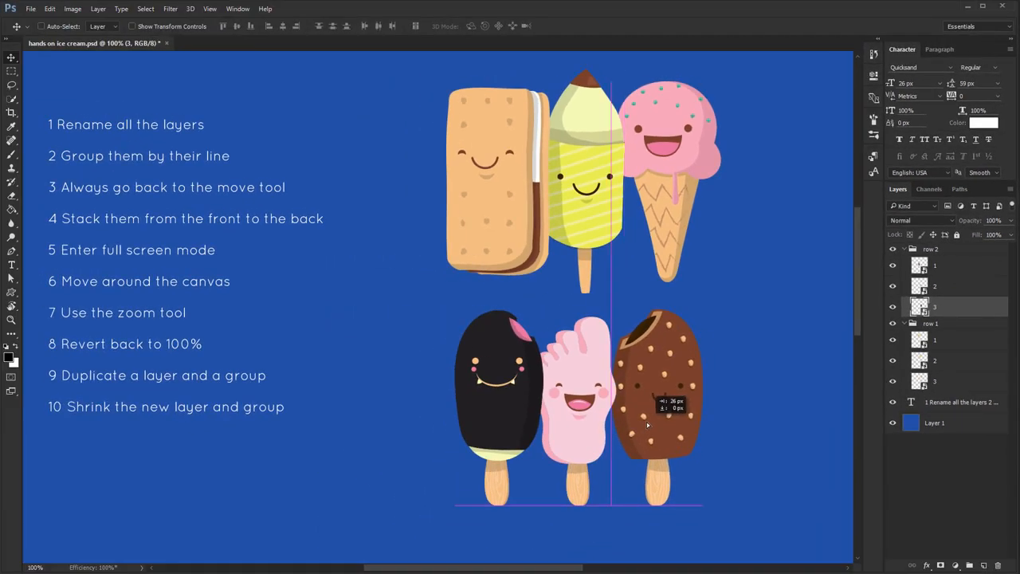
drag(647, 425, 635, 409)
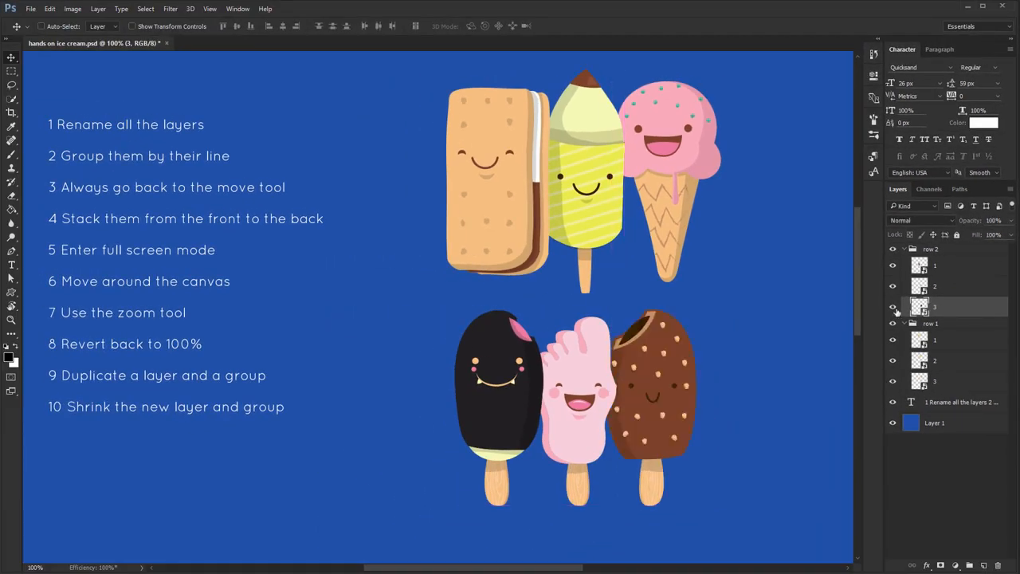
Hide and show layers 2 and 1 of the row 2 group one by one to check the stacking
click(893, 285)
click(893, 285)
click(893, 265)
click(892, 266)
Cycle through both full screen modes, shift the canvas while in full screen, and return to the standard screen mode
key(f)
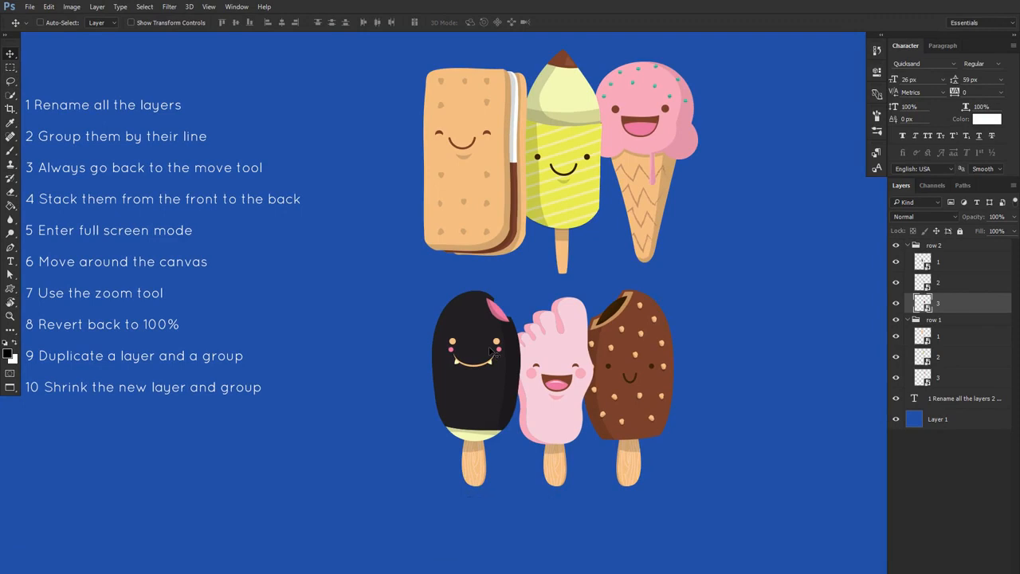
key(f)
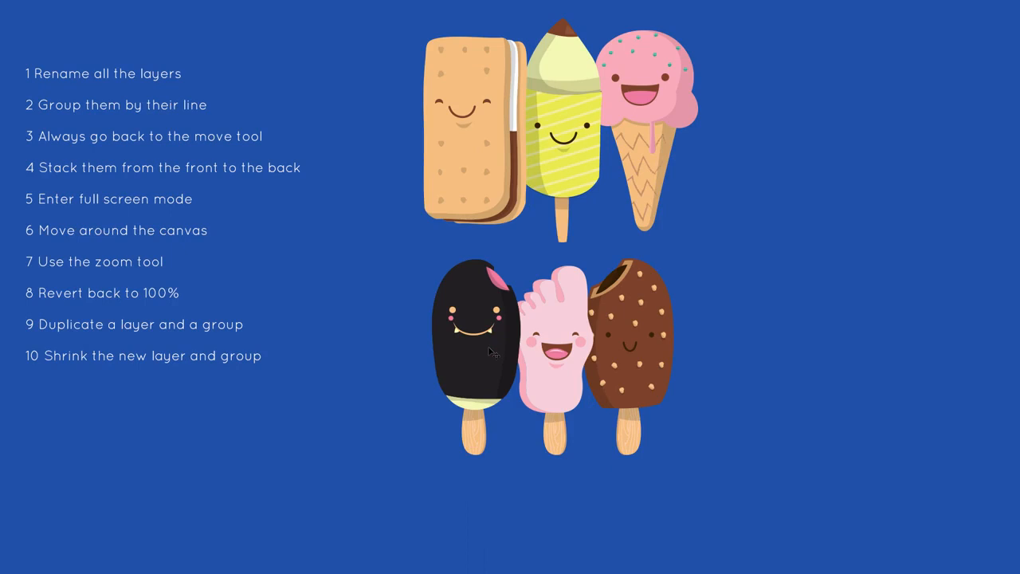
drag(394, 314, 415, 338)
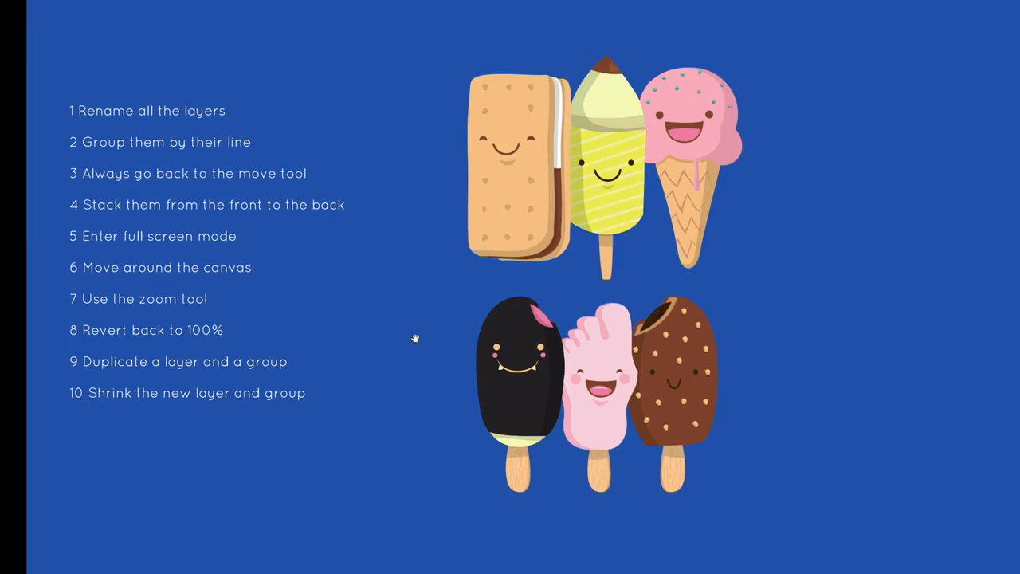
key(f)
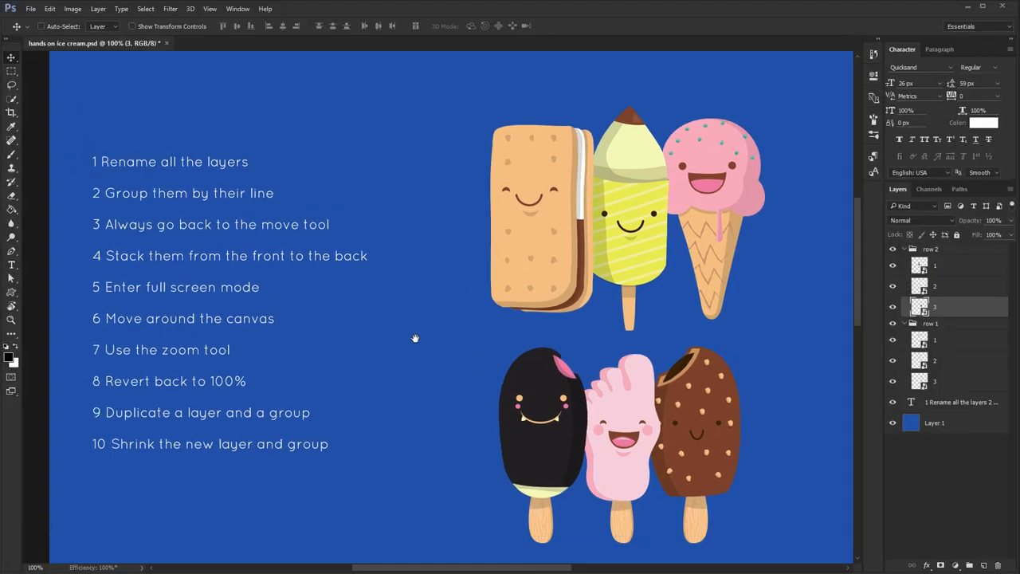
Move around the canvas in several directions using the scrollbars and the temporary Hand tool
drag(423, 344, 388, 321)
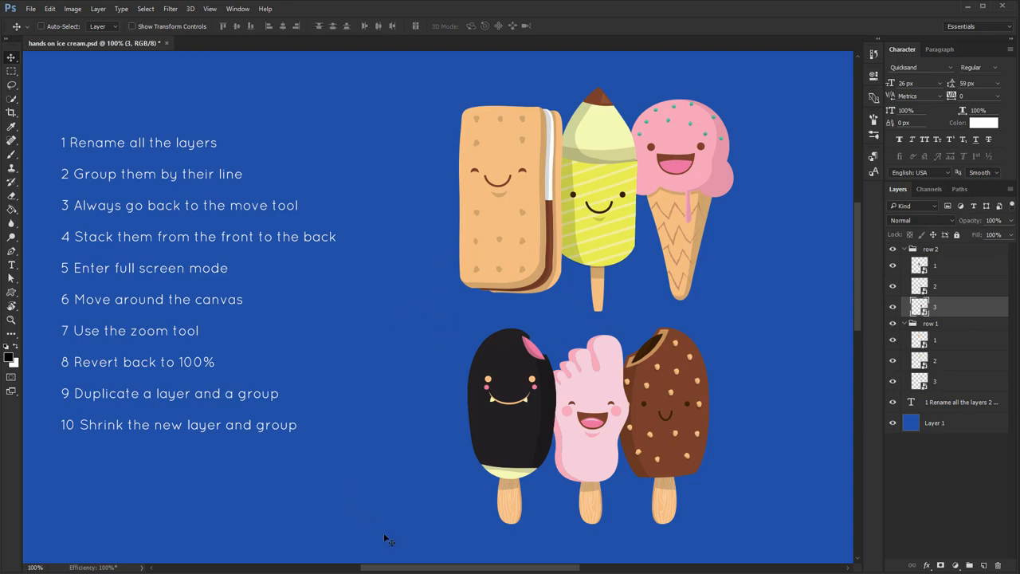
mouse_move(420, 570)
mouse_down()
mouse_move(377, 570)
mouse_move(491, 570)
mouse_move(416, 570)
mouse_move(425, 570)
mouse_up()
drag(859, 306, 831, 297)
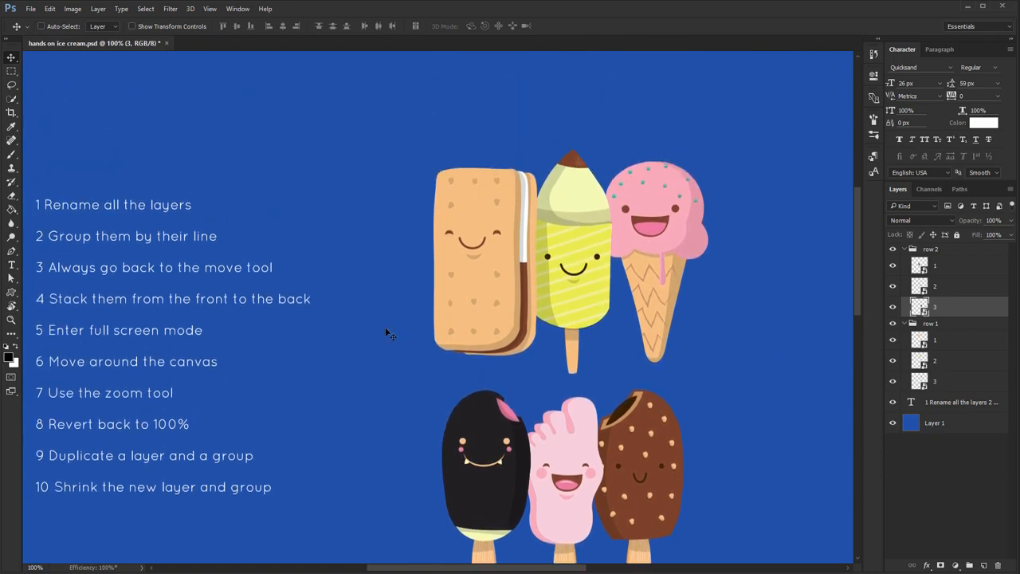
key(space)
drag(319, 375, 196, 165)
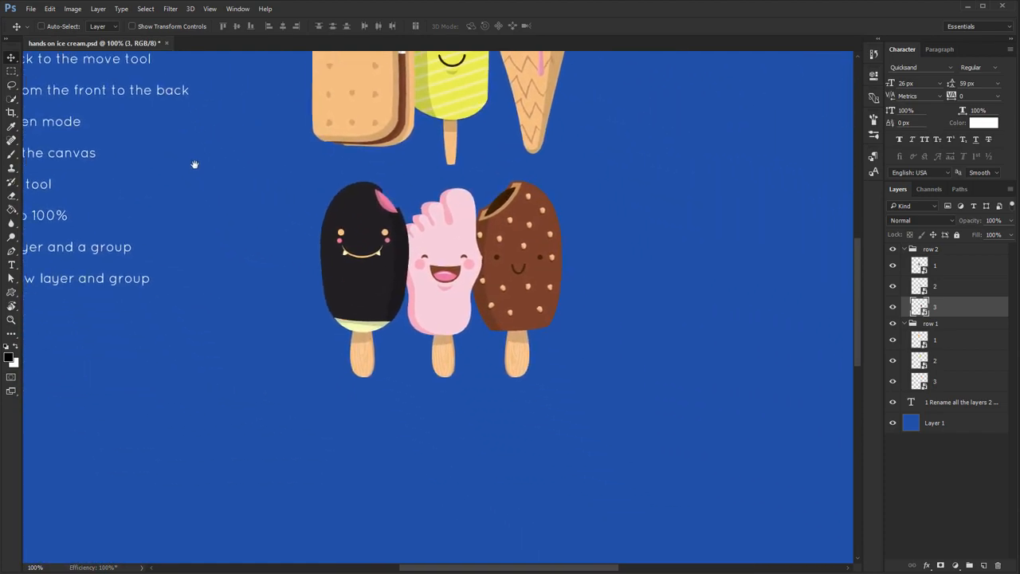
drag(412, 359, 206, 164)
drag(250, 388, 518, 189)
drag(532, 261, 616, 512)
drag(296, 211, 327, 238)
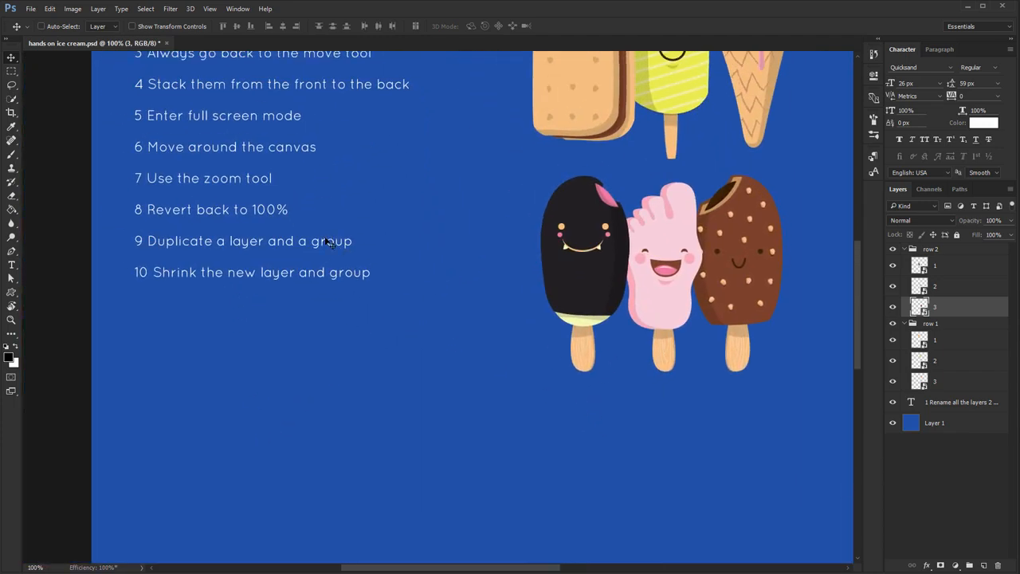
Switch to the Type Tool, pan around the canvas with the temporary Hand tool, and return to the Move Tool
key(t)
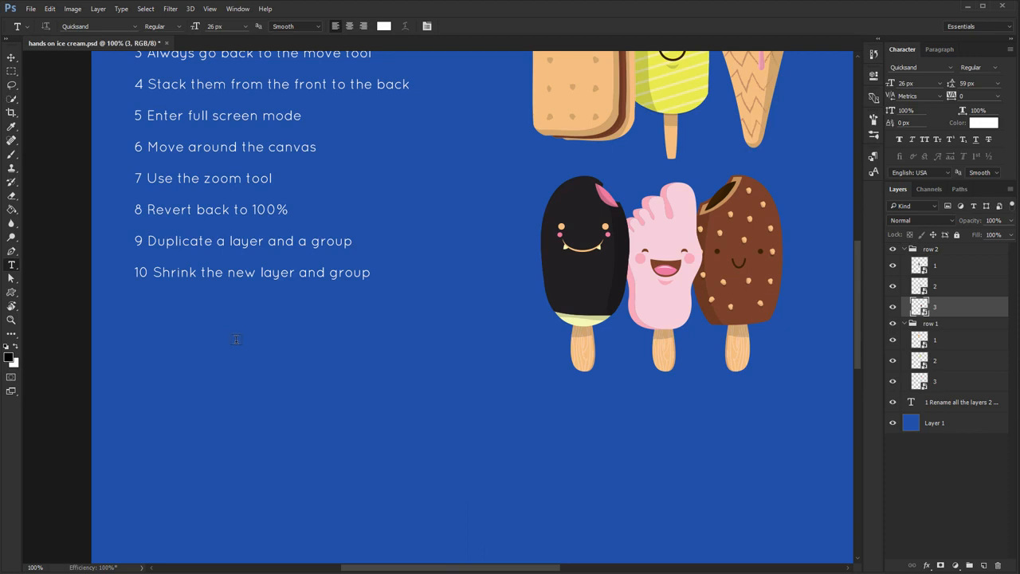
key(space)
drag(346, 259, 292, 504)
drag(568, 285, 103, 198)
drag(487, 298, 90, 159)
drag(413, 367, 634, 493)
drag(302, 338, 462, 356)
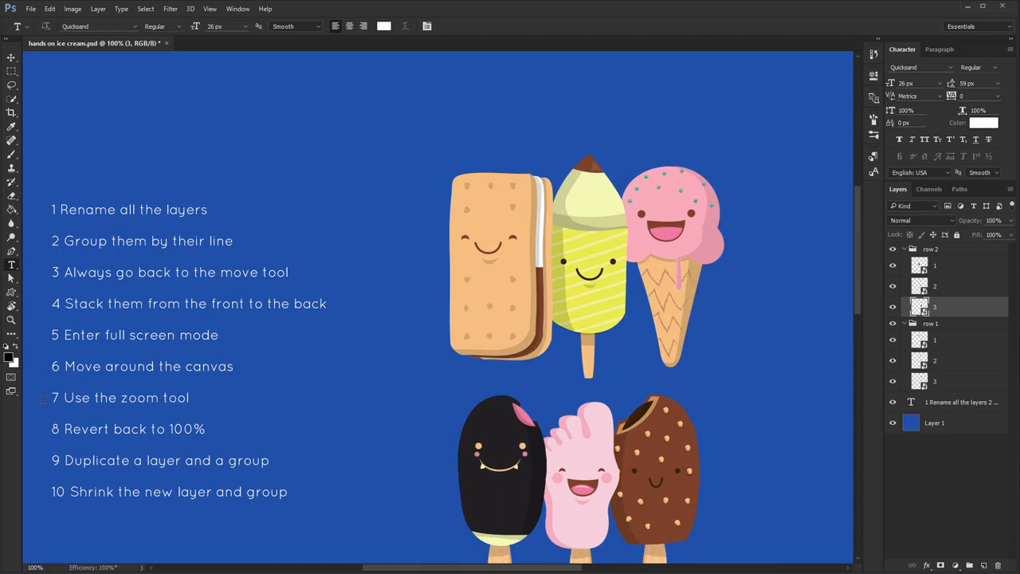
key(v)
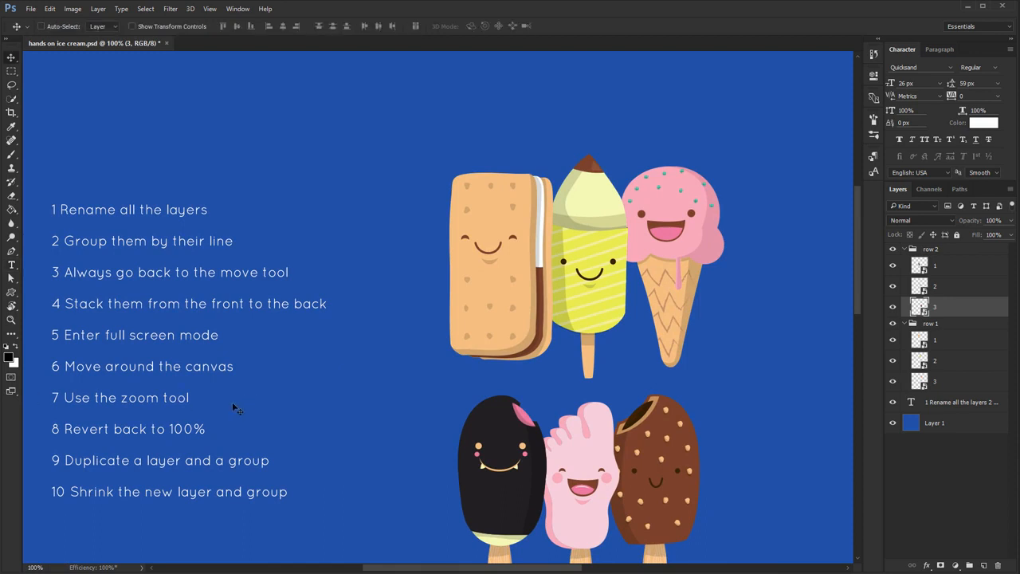
Activate the Zoom Tool and magnify the task list around the "Use the zoom tool" line to about 615%
key(z)
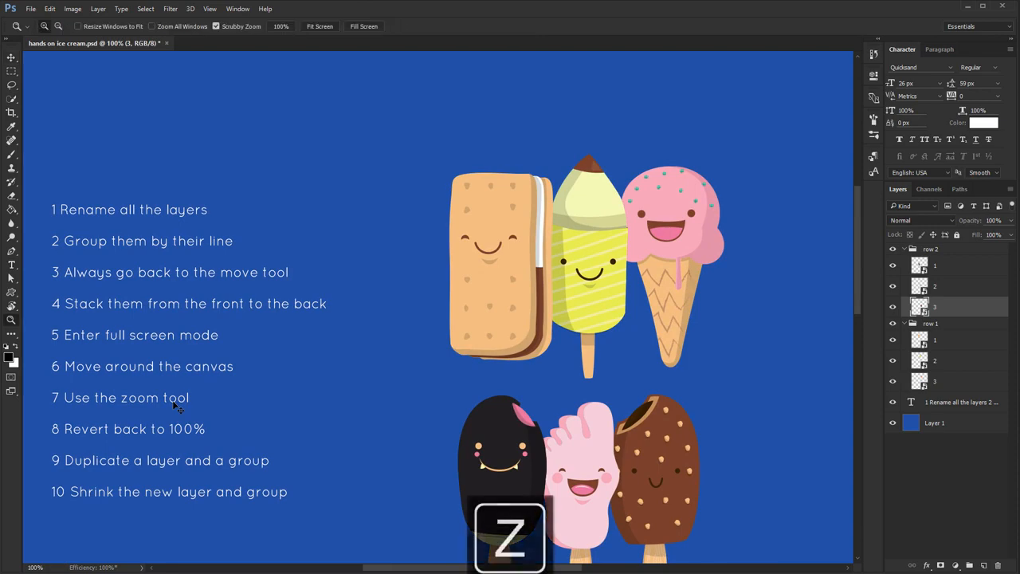
click(218, 405)
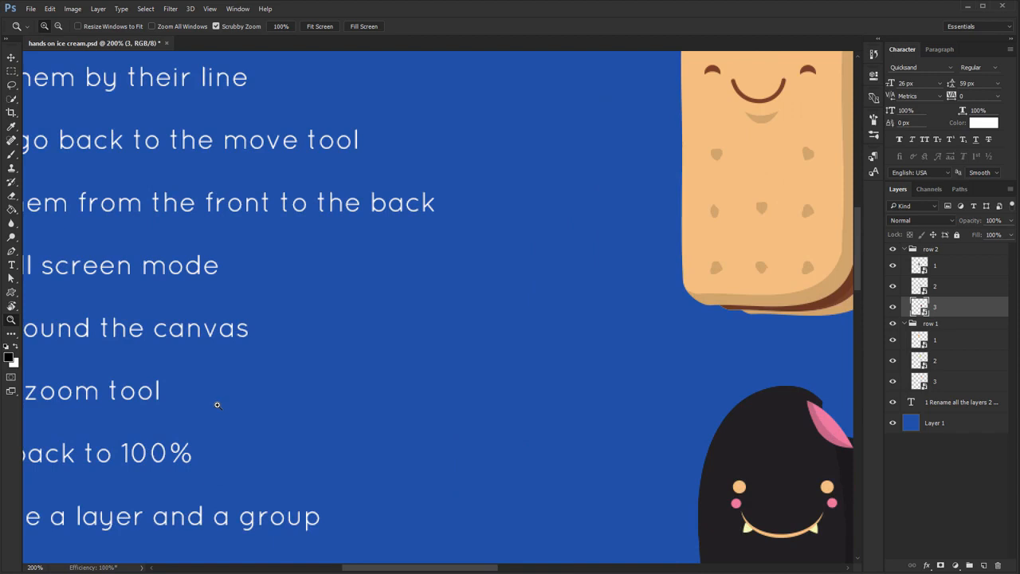
drag(223, 405, 266, 404)
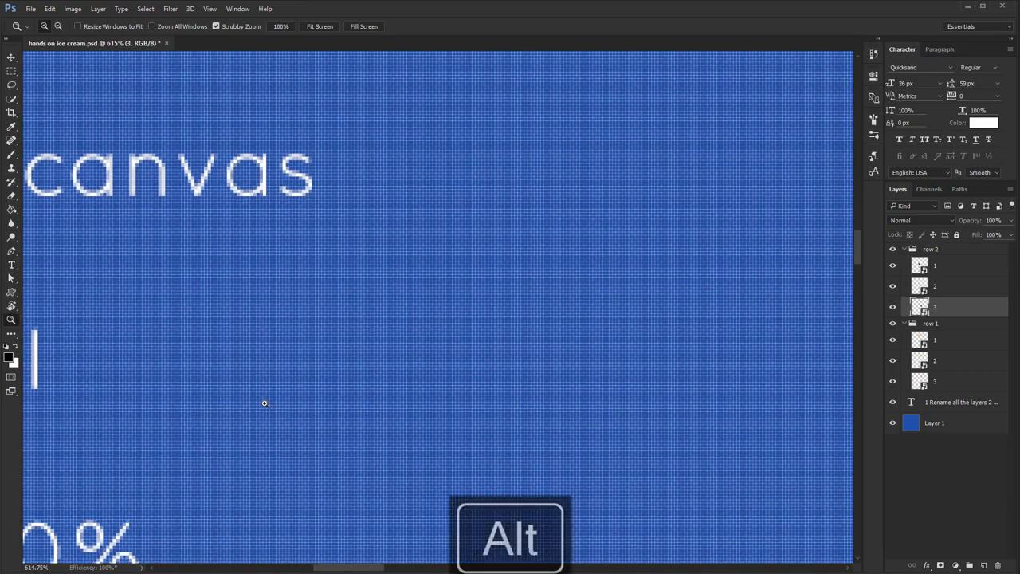
Zoom back out from the task list in increments to 100% with the Zoom Tool
alt+click(249, 399)
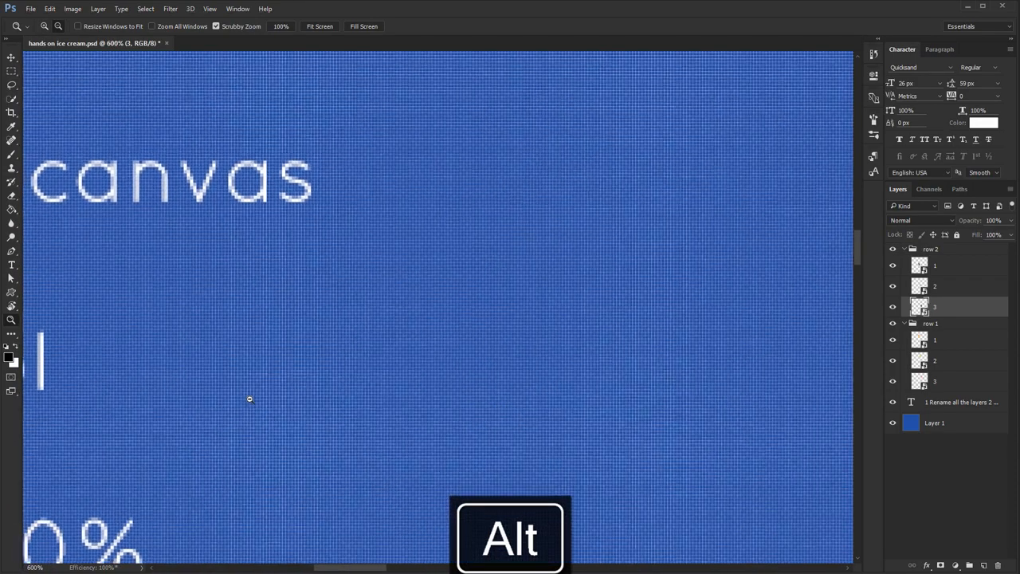
alt+click(250, 399)
alt+click(250, 398)
alt+click(249, 399)
alt+click(249, 398)
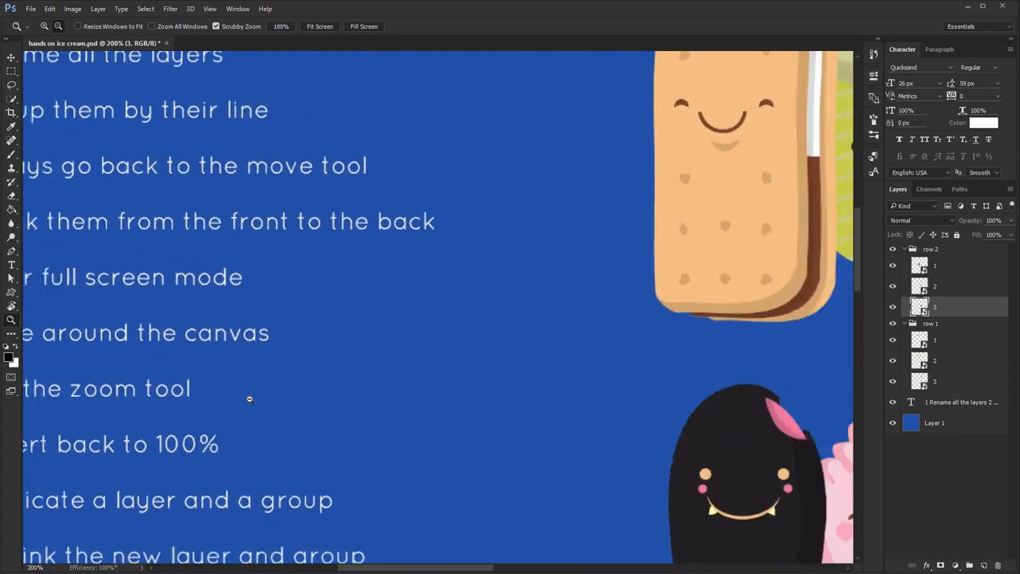
alt+click(249, 398)
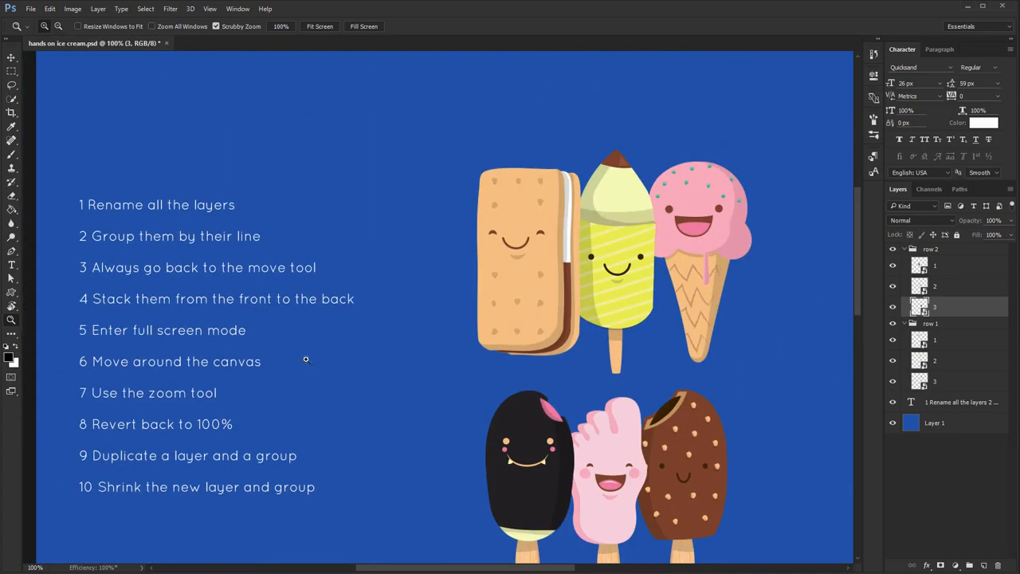
Scrubby-zoom in to 3200%, back out to about 104%, and in again to about 149%
drag(351, 363, 661, 360)
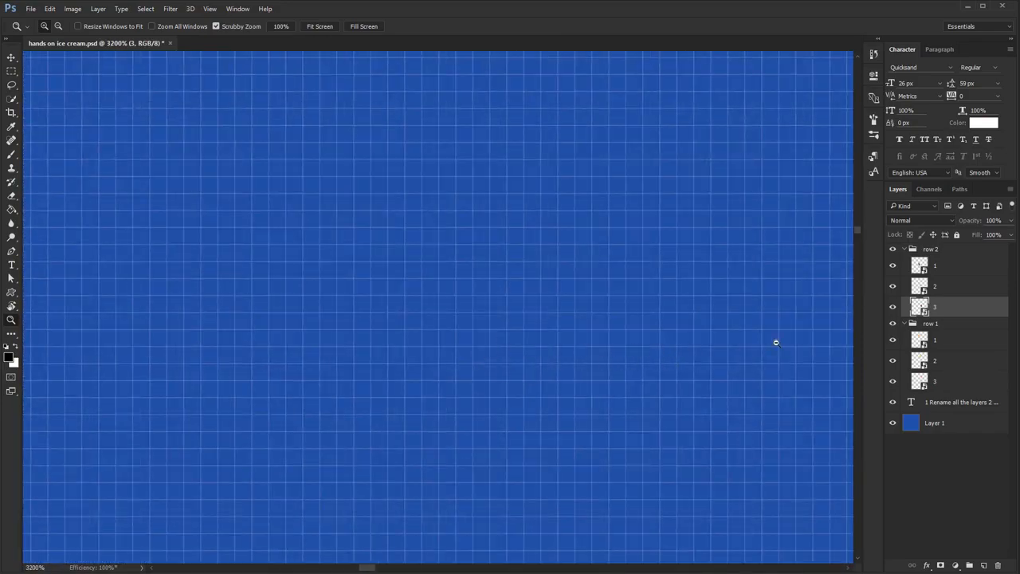
drag(776, 342, 423, 405)
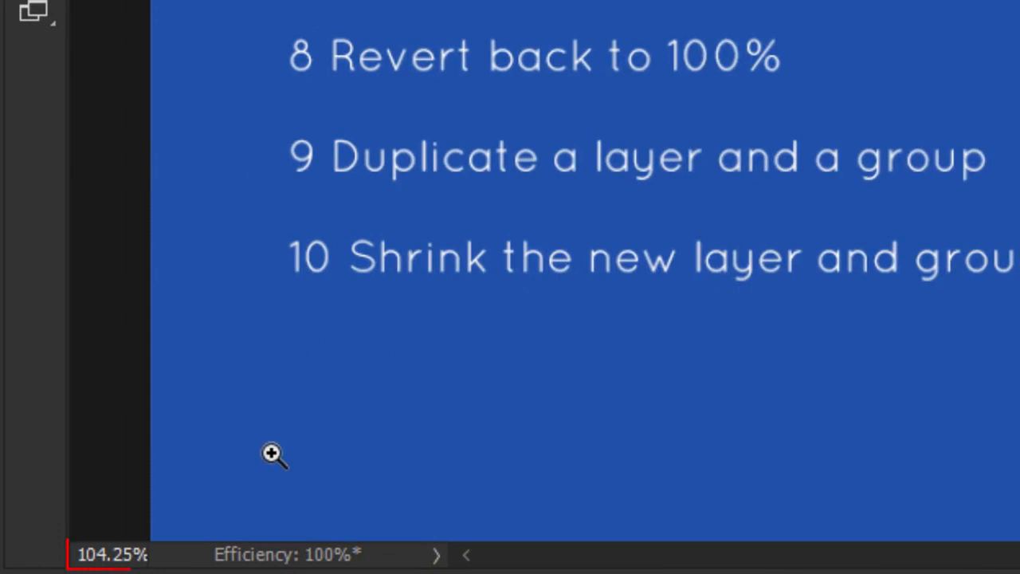
drag(272, 454, 317, 451)
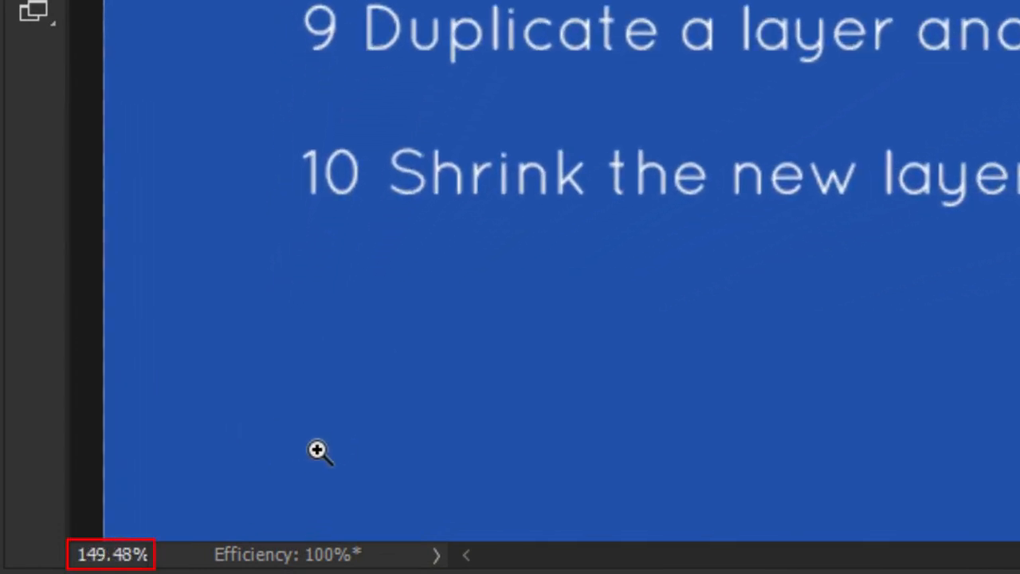
Set the document's zoom level to exactly 200%
click(120, 554)
text(200)
key(Return)
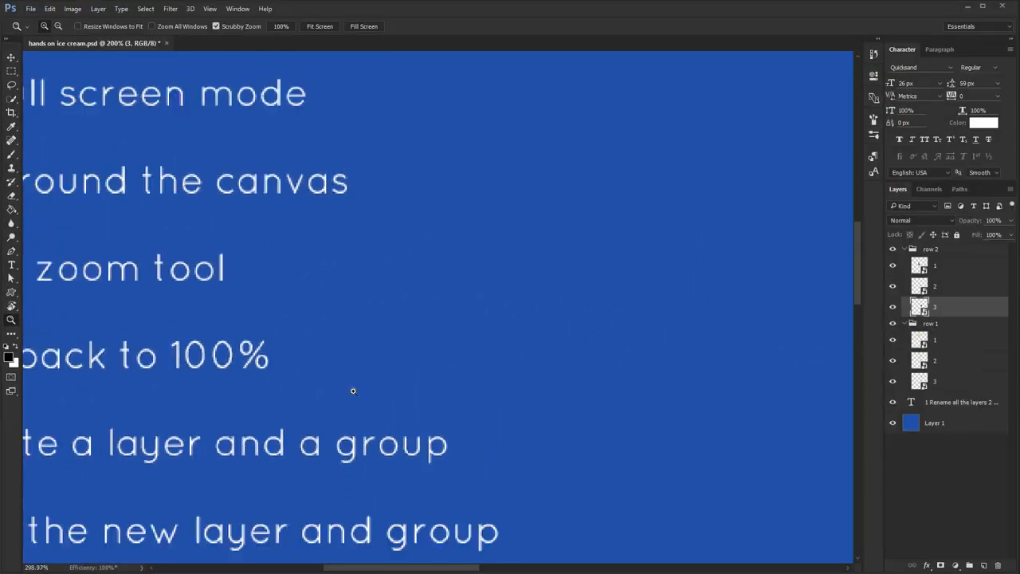
Scrubby-zoom in and out over the task list and the ice creams, ending at about 179%
drag(872, 127, 773, 104)
drag(314, 382, 311, 381)
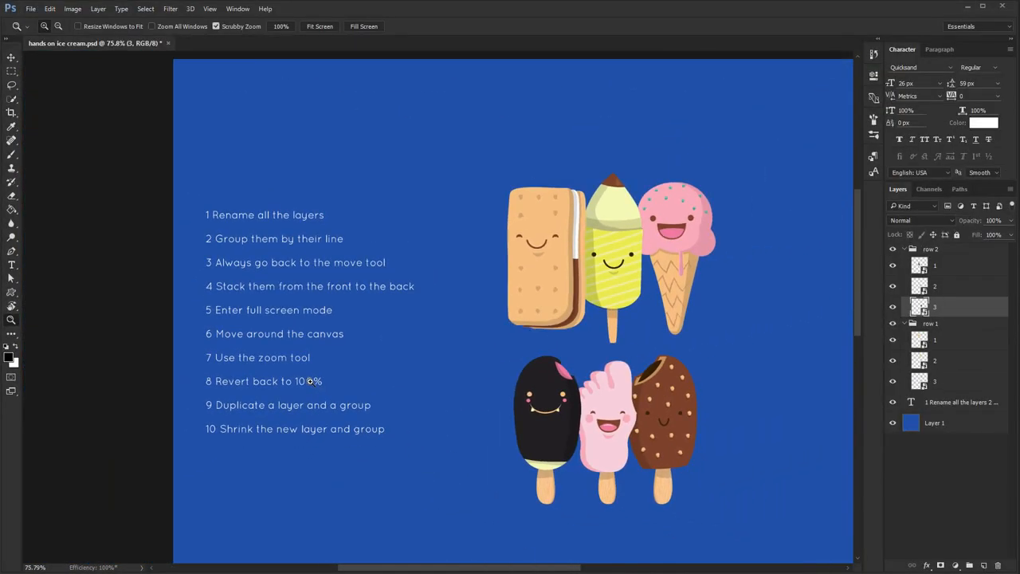
drag(410, 386, 435, 383)
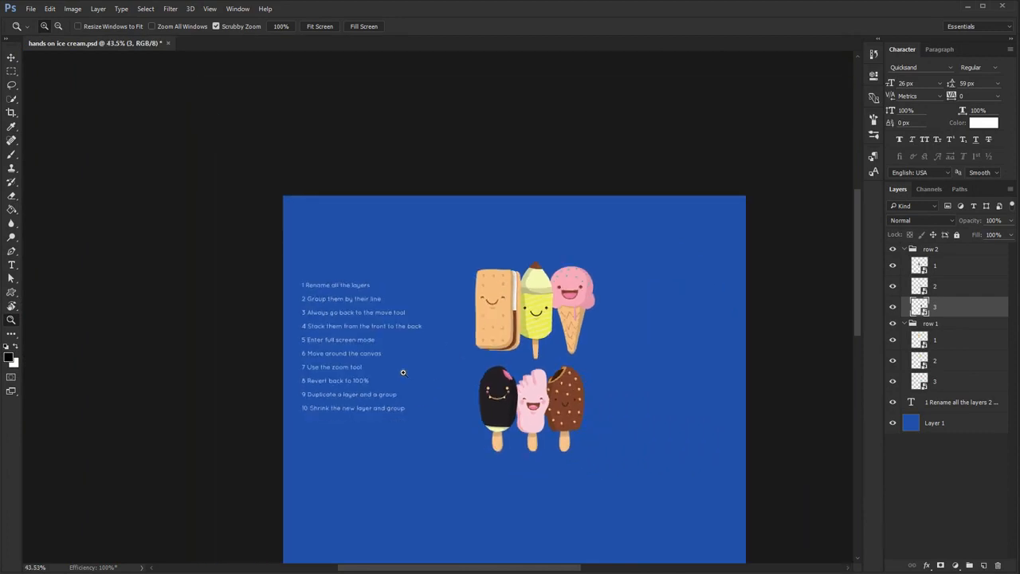
drag(562, 452, 582, 447)
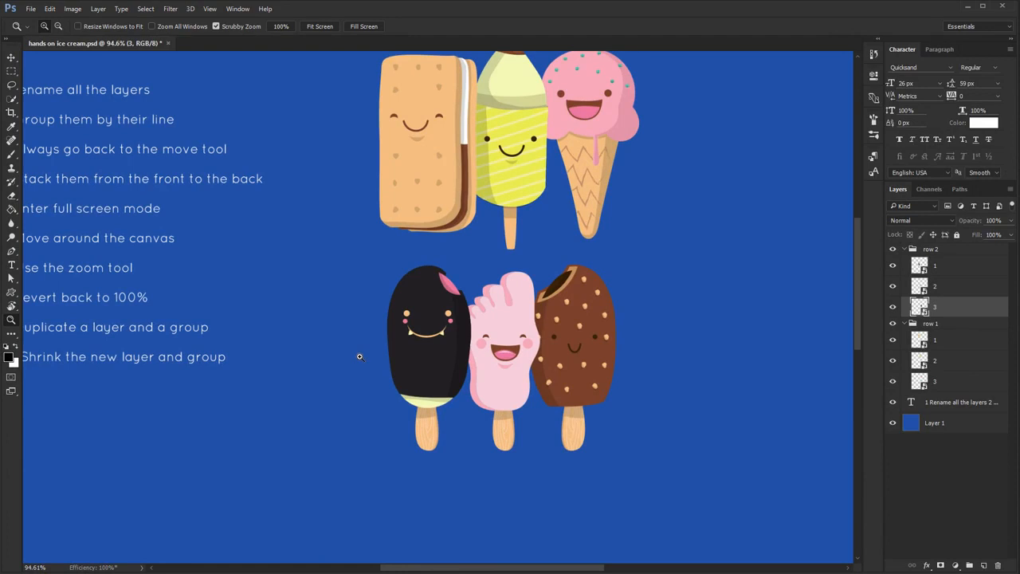
drag(241, 399, 269, 404)
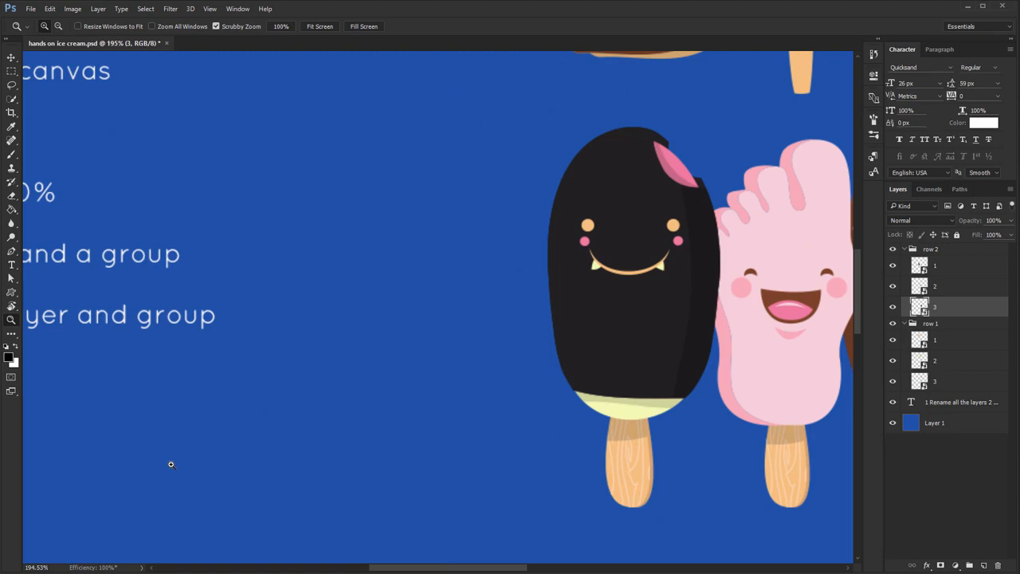
mouse_move(176, 458)
mouse_down()
mouse_move(189, 454)
mouse_move(157, 456)
mouse_move(170, 456)
mouse_up()
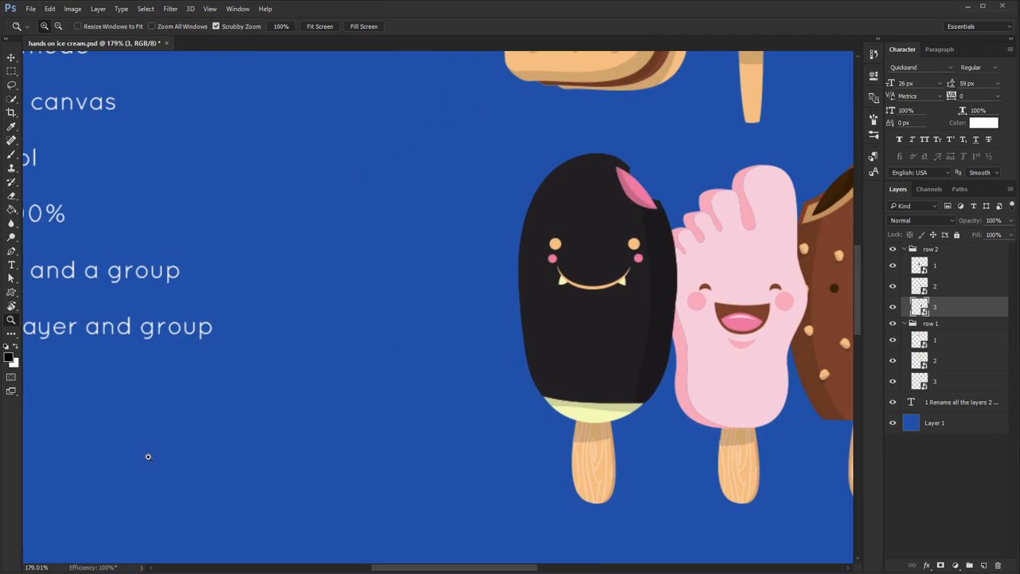
Revert the view to 100% and return to the Move Tool
key(ctrl+1)
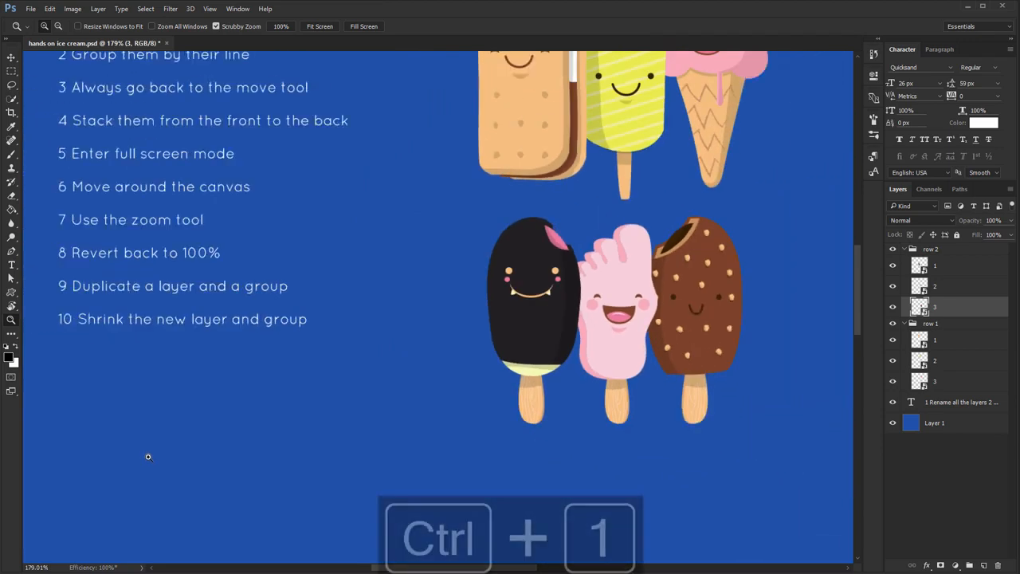
scroll(160, 343, up, 1)
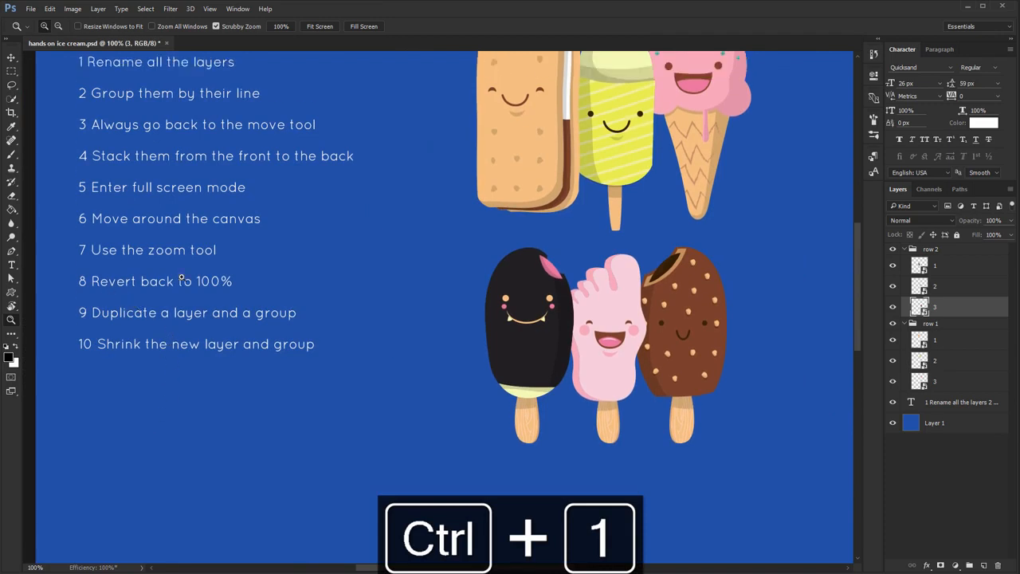
key(v)
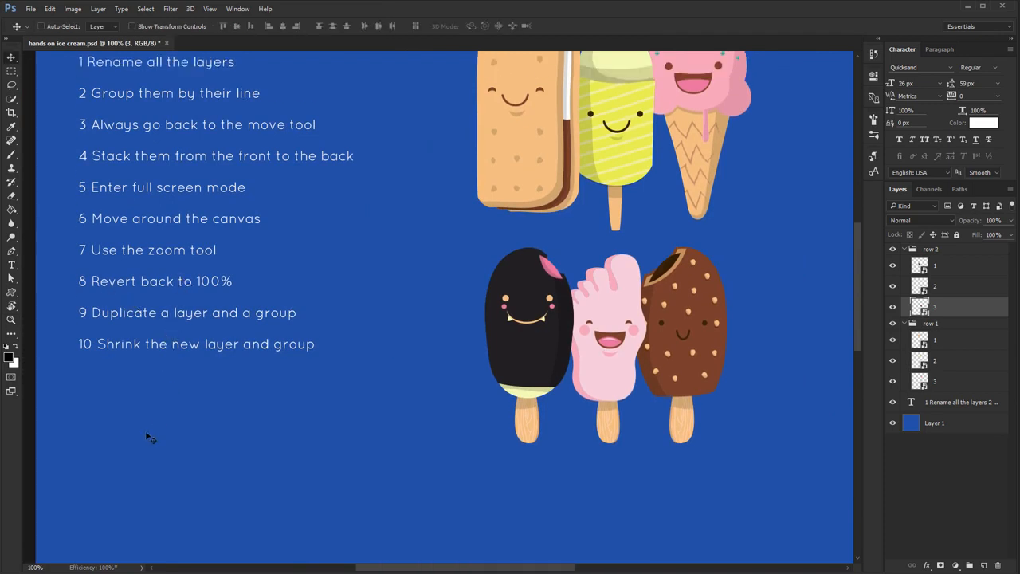
Zoom the canvas, revert it to 100% with the task list and both ice cream rows in view, and return to the Move Tool
key(z)
drag(108, 474, 154, 474)
key(ctrl+1)
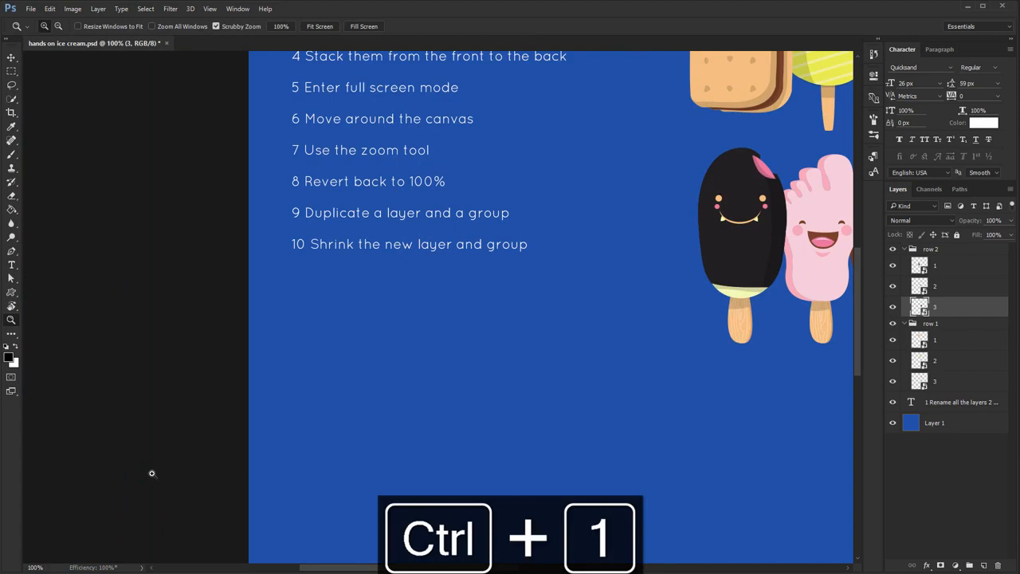
drag(374, 282, 164, 466)
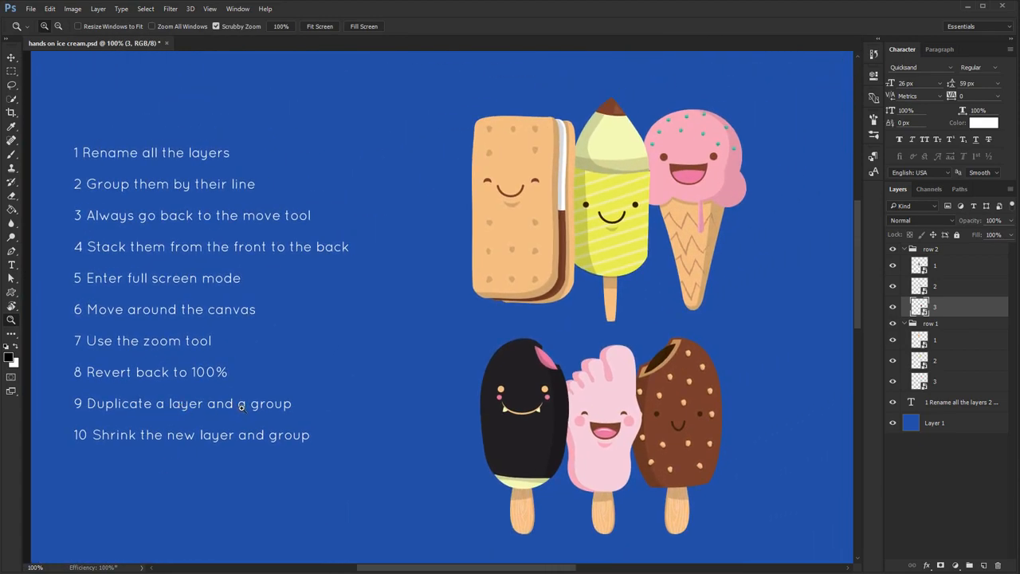
key(v)
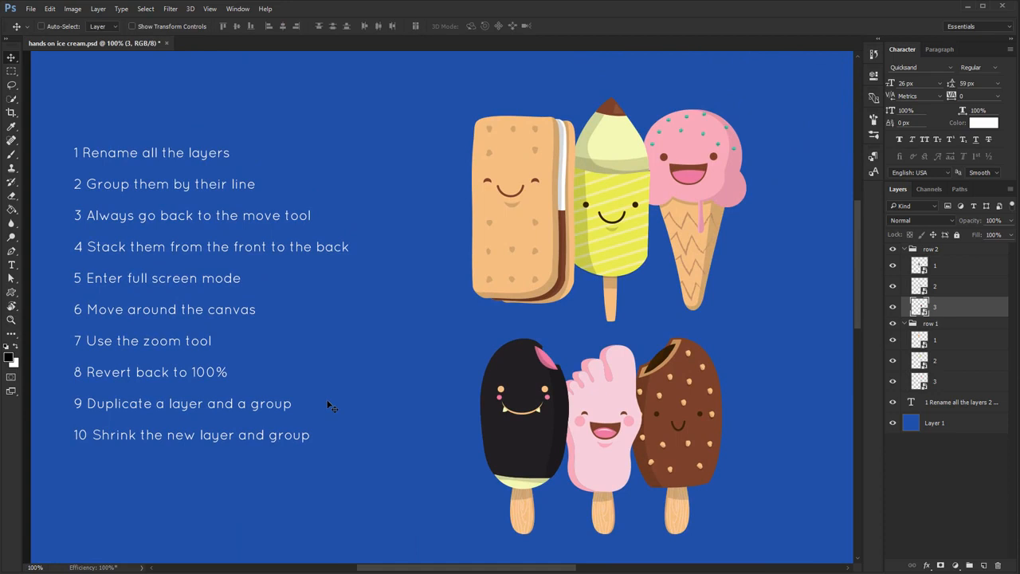
Duplicate layer 3 of row 2 and move the copied chocolate ice cream to the right of the original
key(ctrl+j)
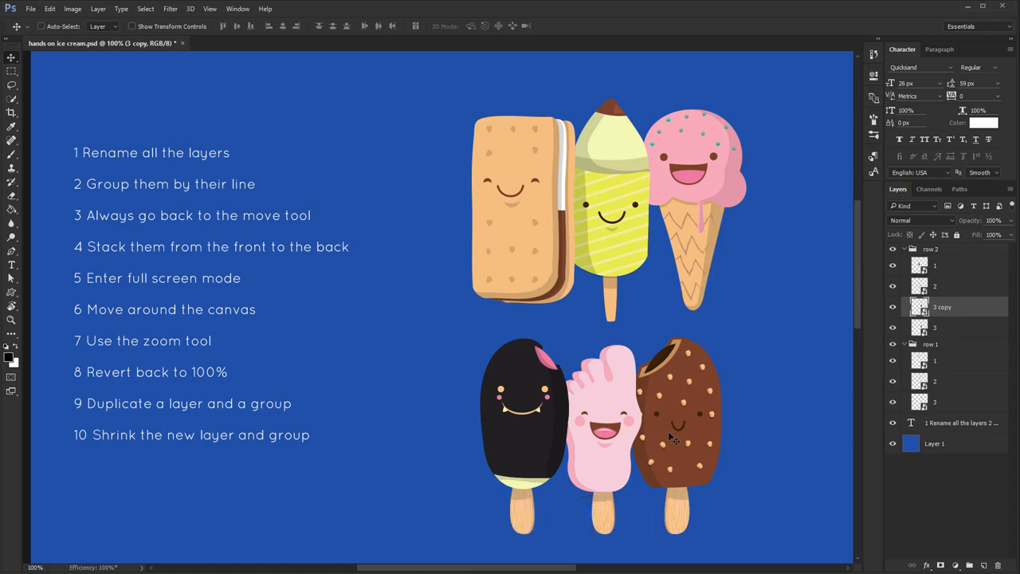
drag(672, 438, 782, 441)
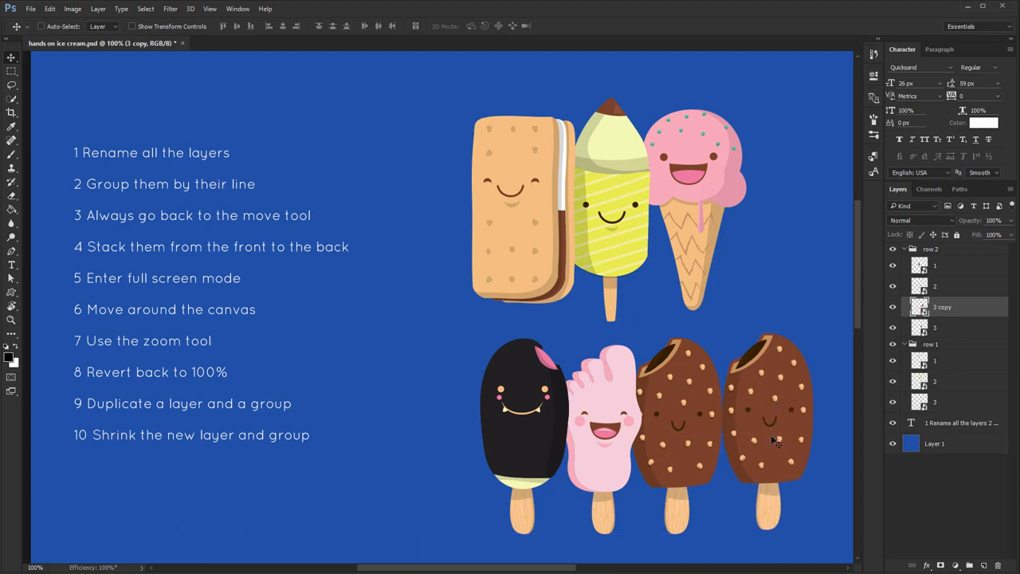
Make another copy of the duplicated chocolate ice cream above it and delete that extra copy
key(alt)
drag(780, 441, 814, 280)
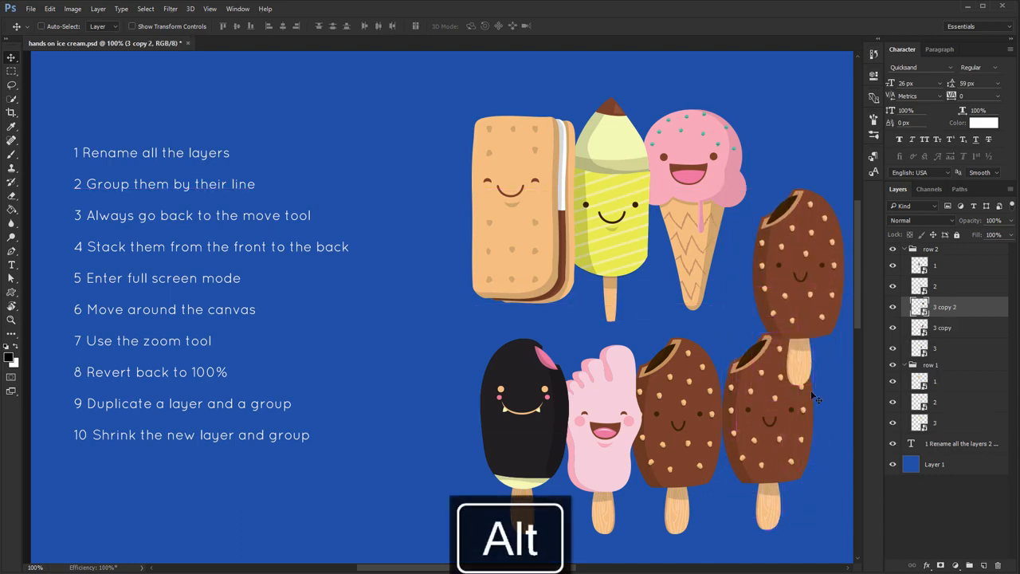
key(Delete)
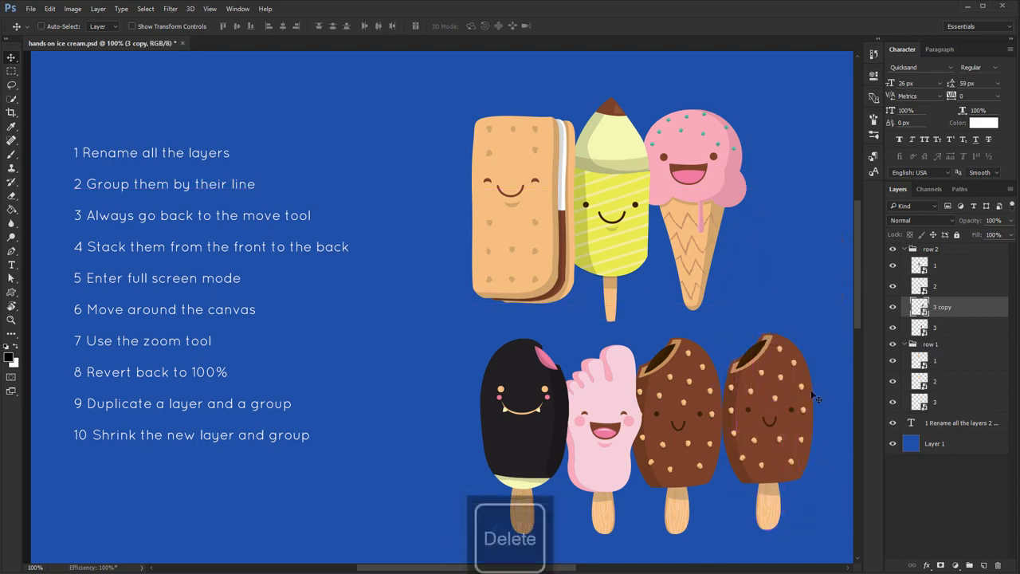
Duplicate the whole row 2 group, placing the copy to the lower left of the original row
click(944, 251)
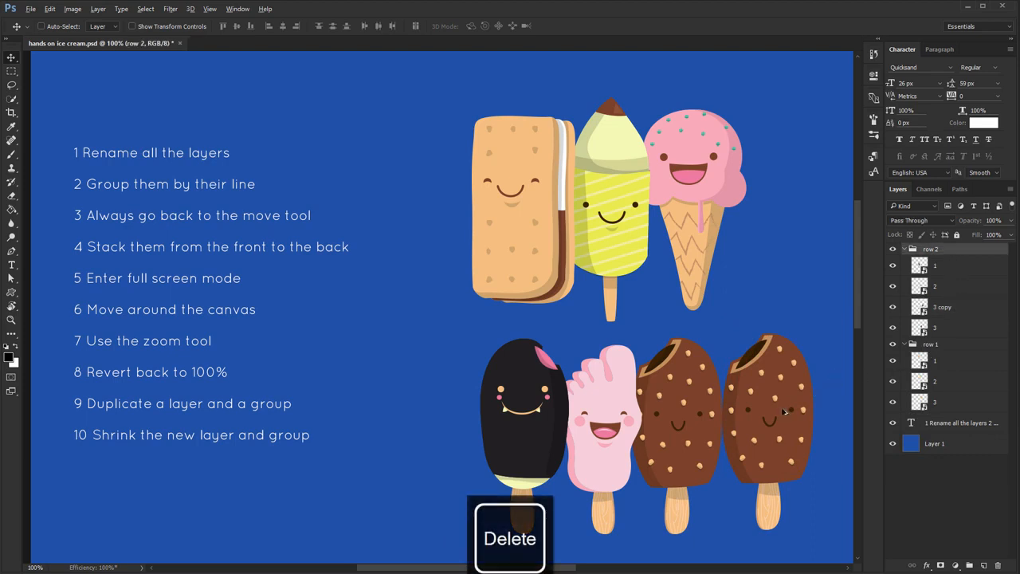
drag(736, 452, 422, 496)
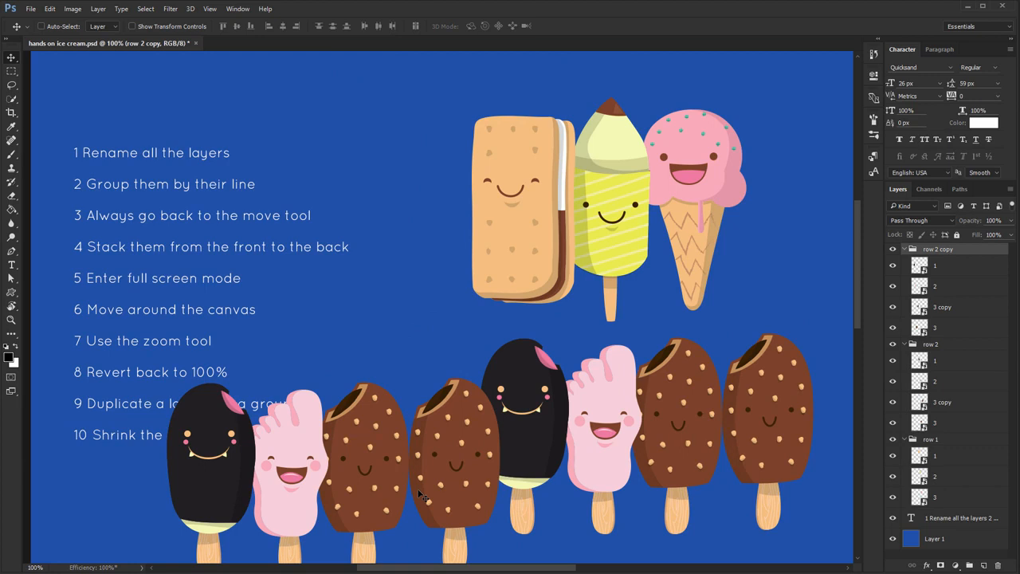
Delete the row 2 copy group and undo the deletion
key(Delete)
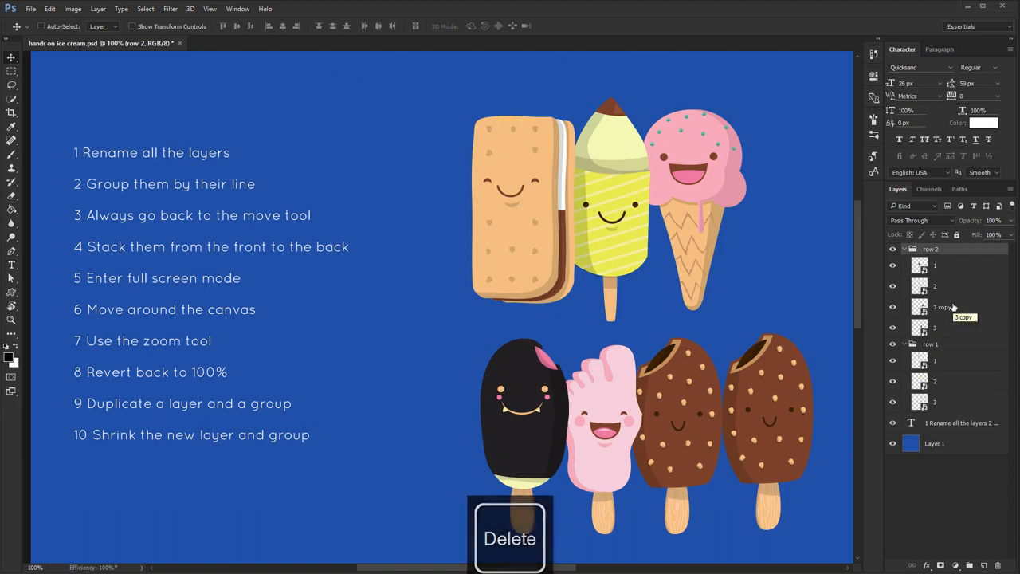
click(953, 307)
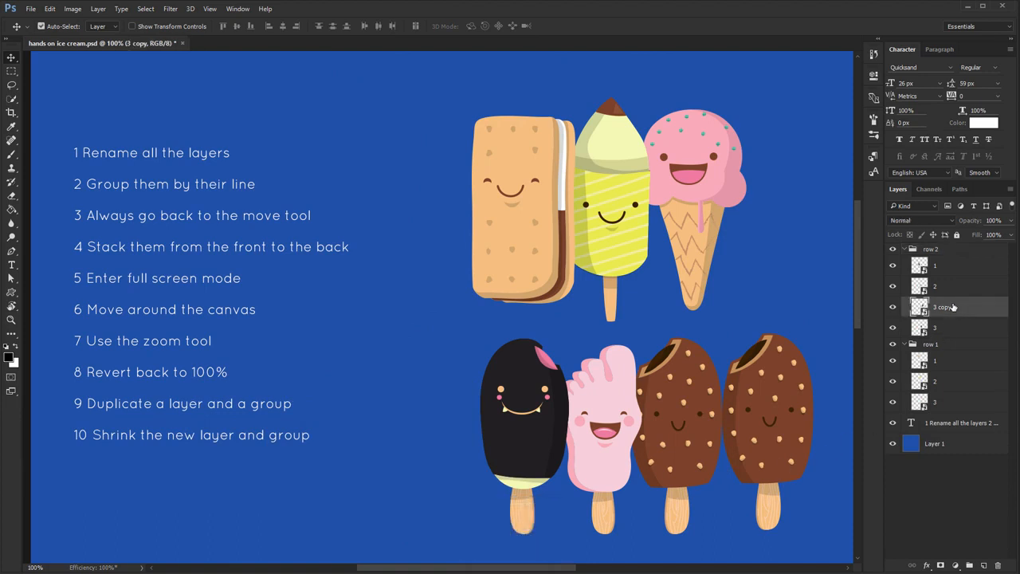
key(ctrl+z)
Move the row 2 copy group below the original row and shrink it proportionally to less than half its size
drag(454, 459, 580, 495)
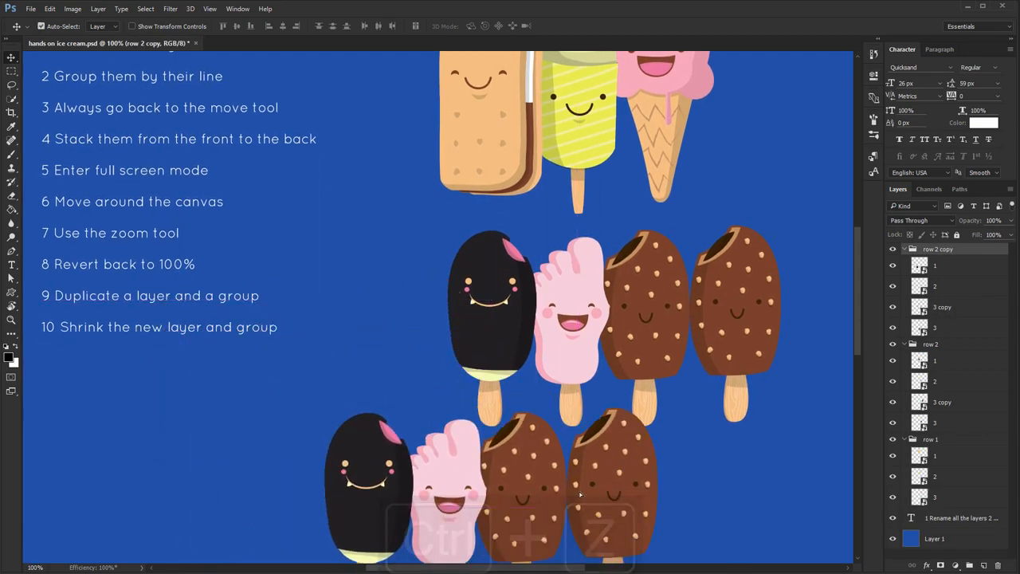
key(ctrl+t)
drag(515, 475, 494, 366)
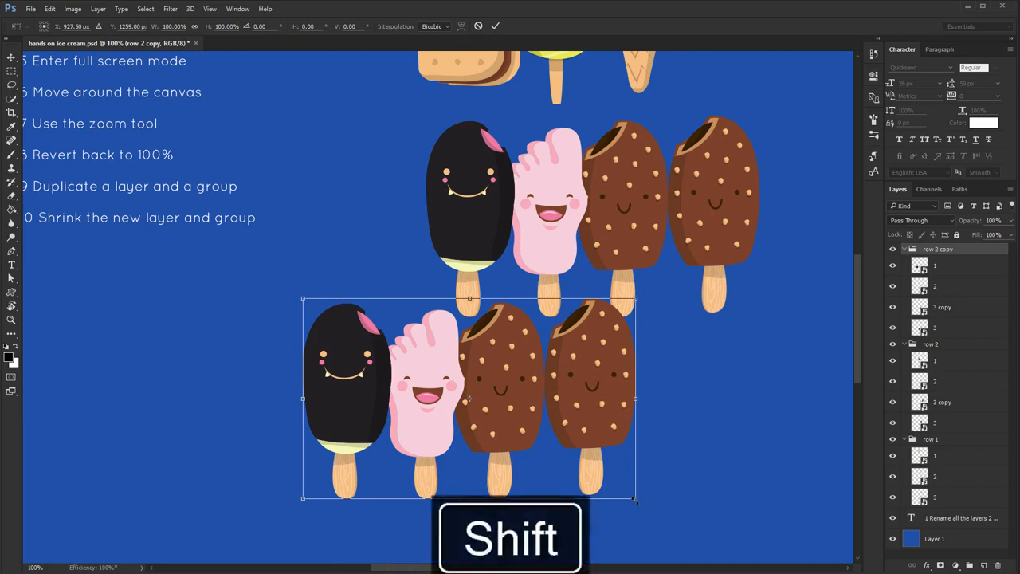
drag(635, 499, 451, 393)
key(Return)
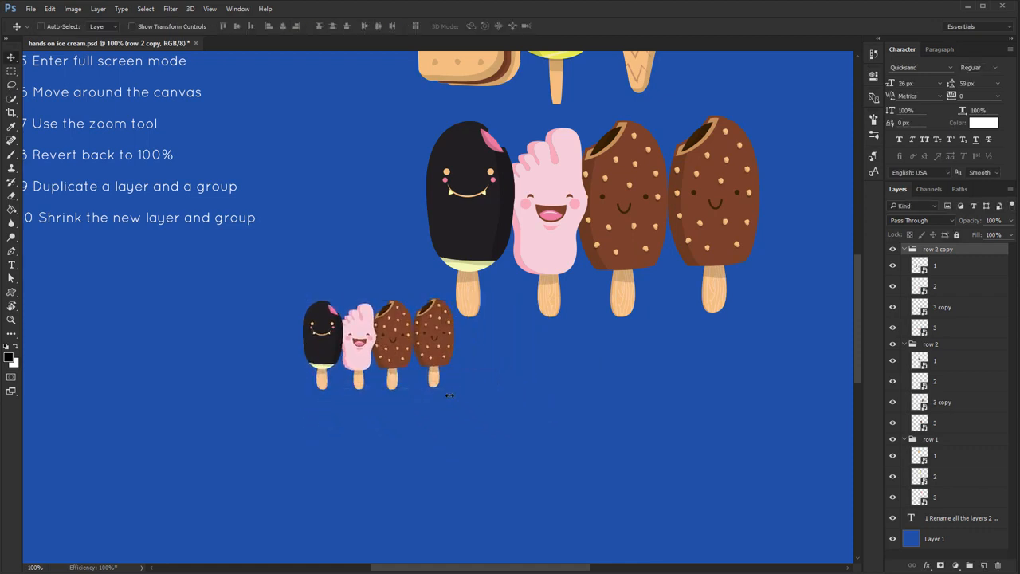
drag(395, 373, 539, 418)
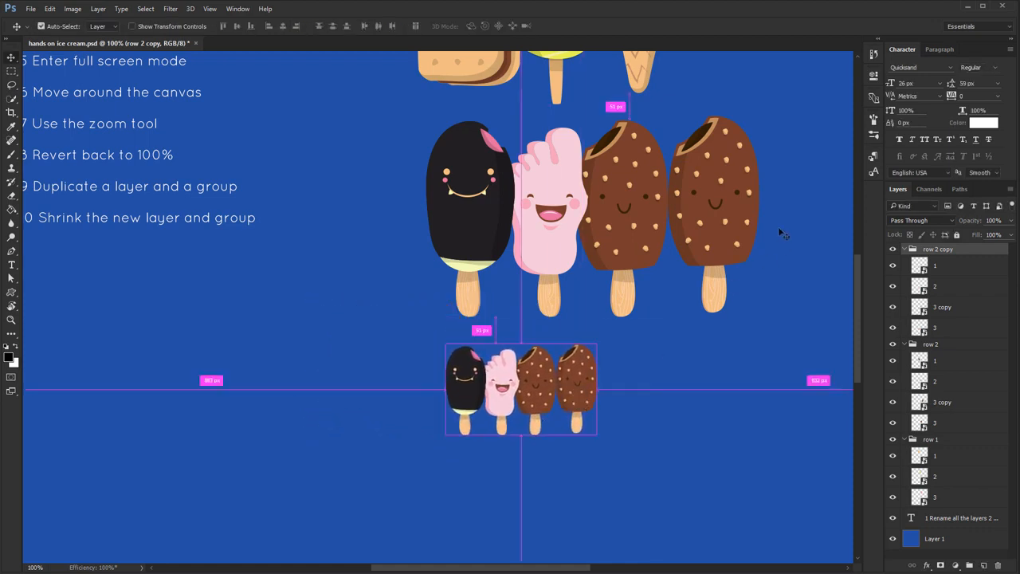
Move the large duplicated chocolate ice cream out of the row 2 lineup to the empty area below the task list
ctrl+click(734, 193)
drag(732, 190, 262, 347)
key(ctrl+t)
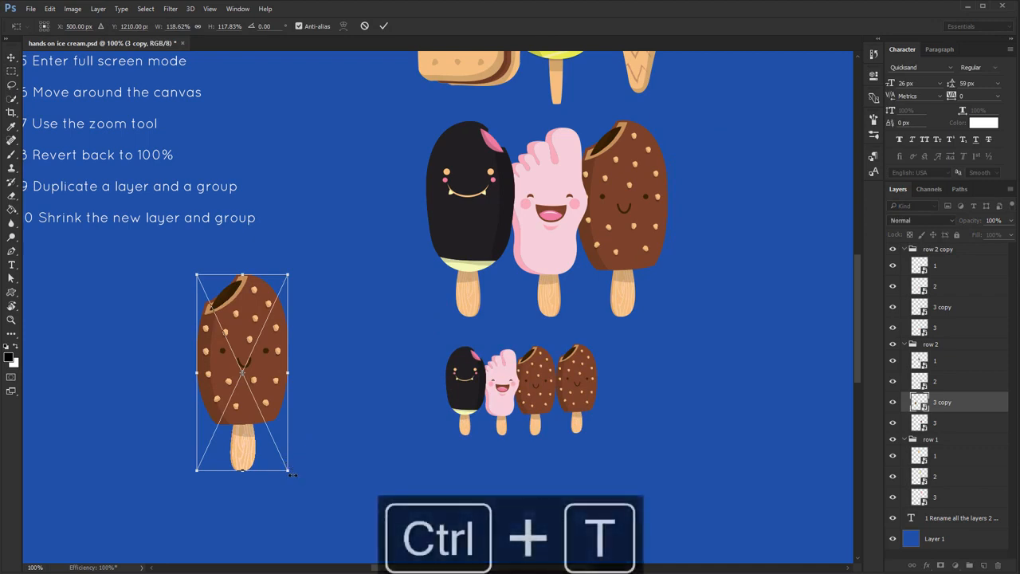
drag(292, 456, 378, 383)
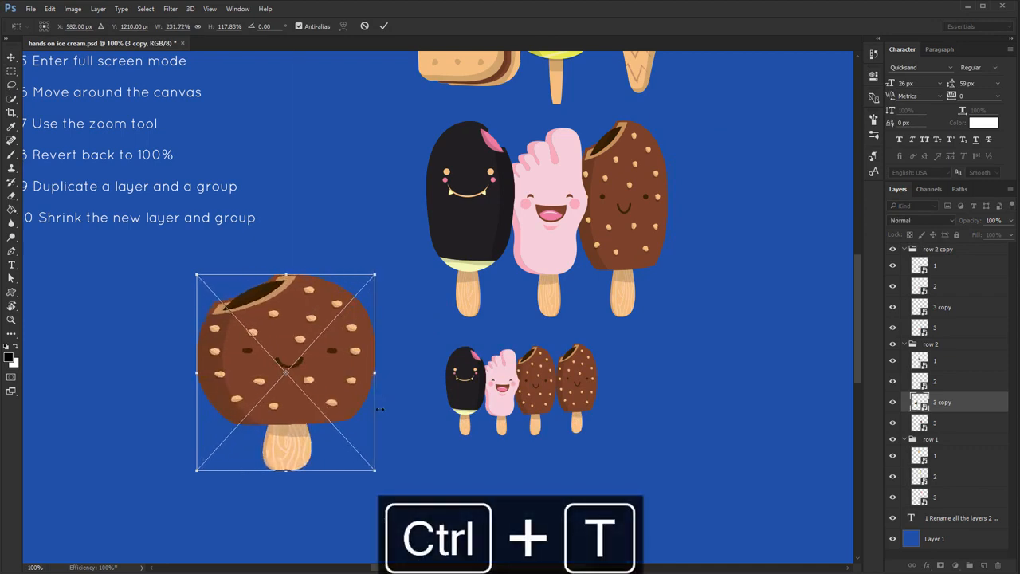
key(Escape)
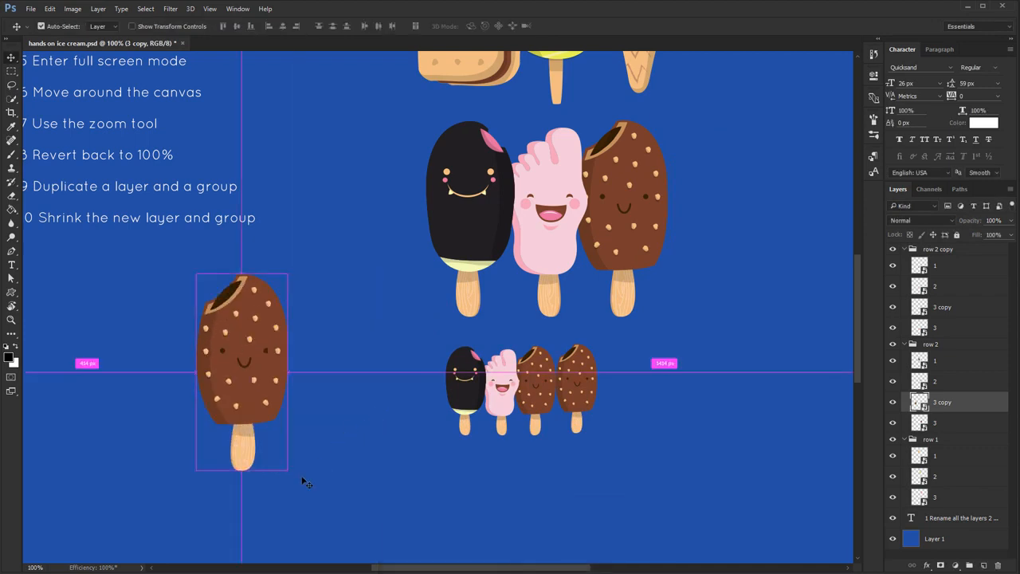
Shrink the separated chocolate ice cream proportionally and place it to the left of the small ice cream row
key(ctrl+t)
drag(288, 471, 260, 415)
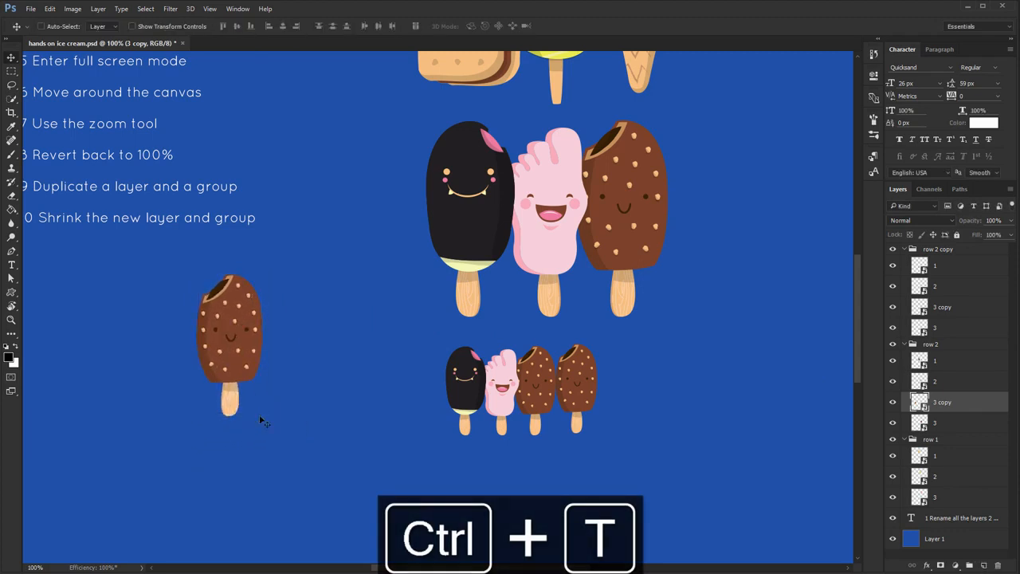
drag(231, 359, 386, 401)
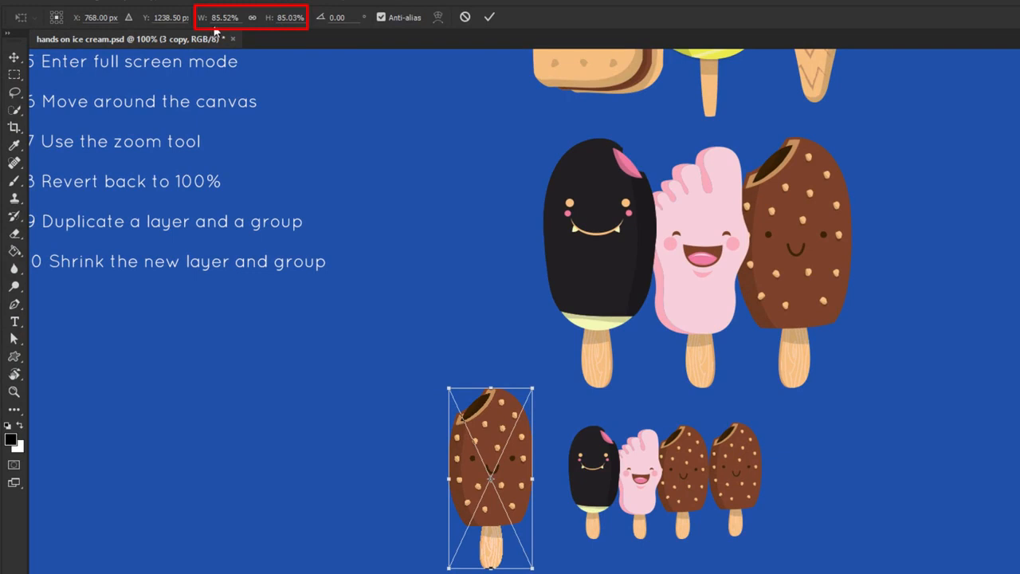
Link the width and height of the separated chocolate ice cream and scale it to 50%
click(252, 18)
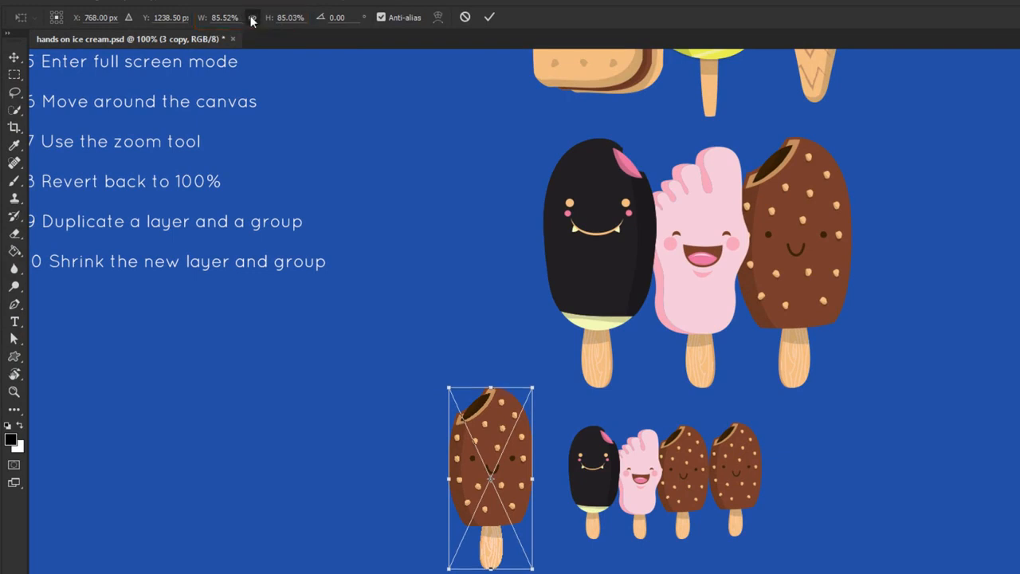
click(220, 18)
text(50)
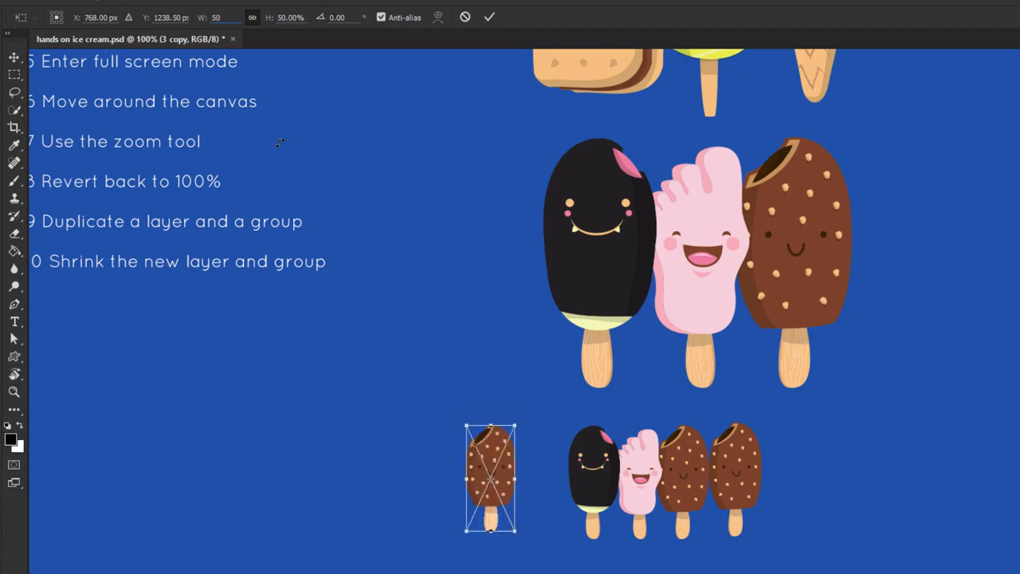
key(Return)
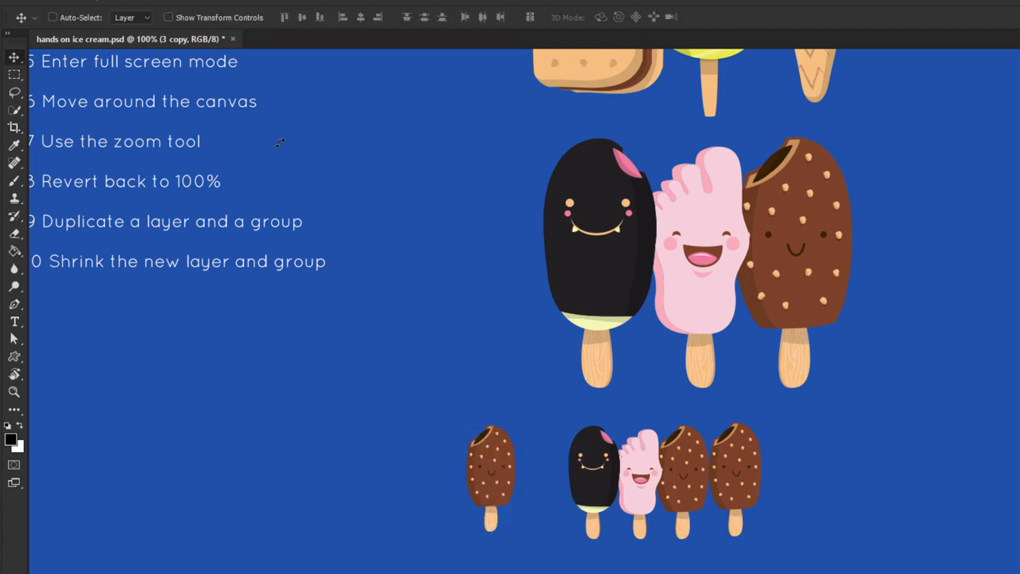
Switch the separated ice cream's transform width and height units to pixels and set its width to 90 px
key(ctrl+t)
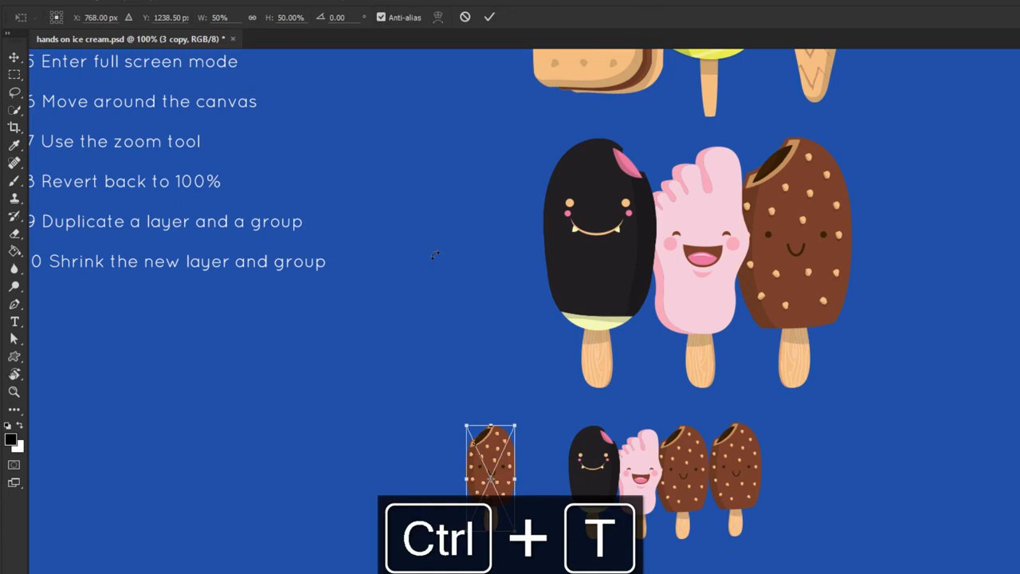
right_click(237, 16)
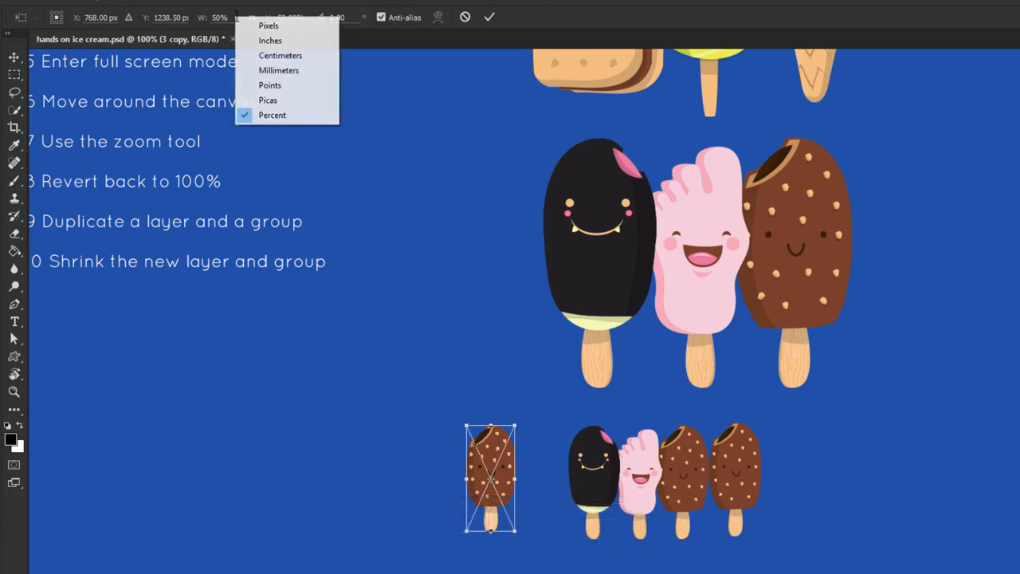
click(256, 27)
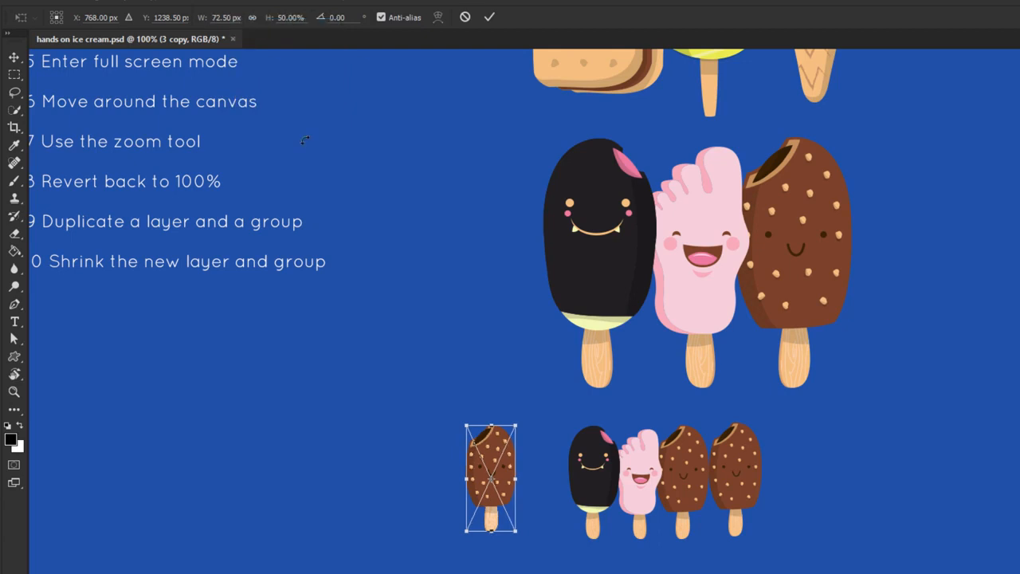
right_click(287, 18)
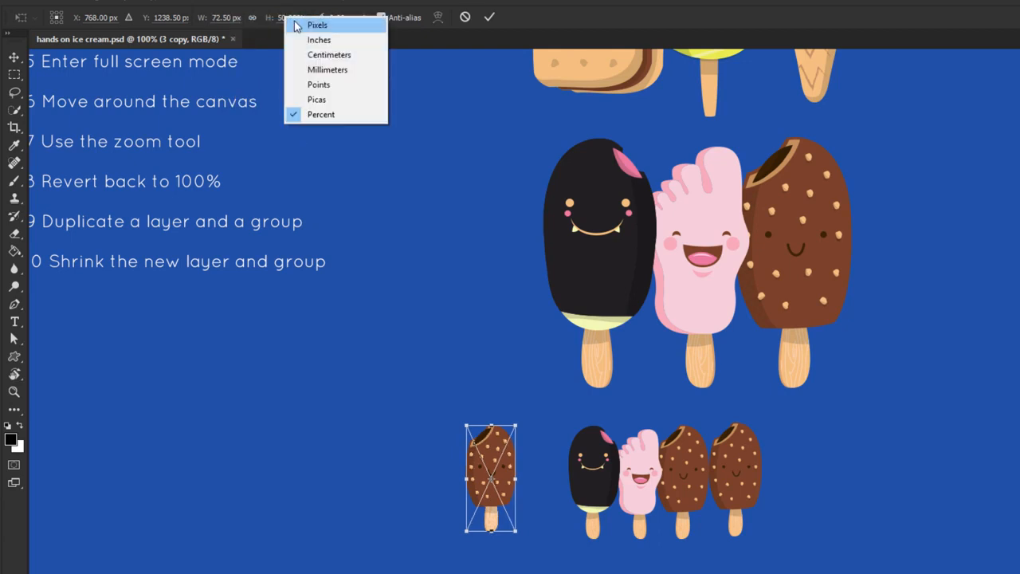
click(297, 26)
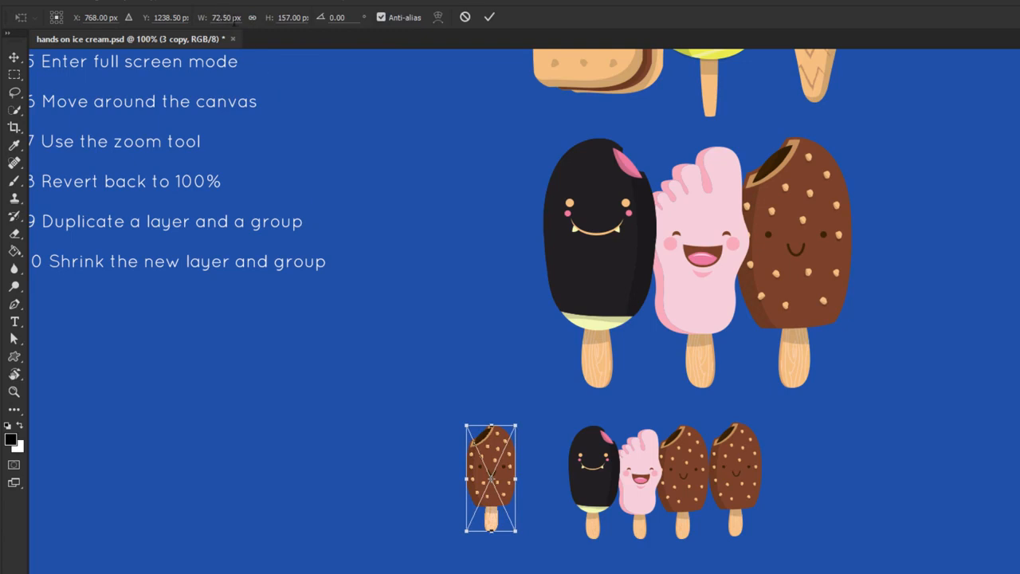
double_click(227, 18)
text(90)
key(Return)
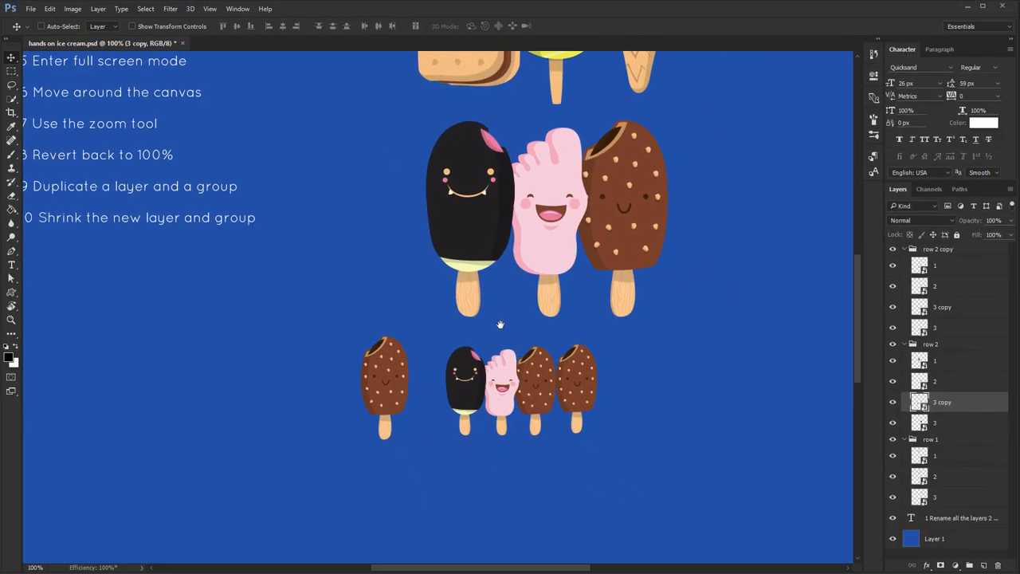
drag(501, 324, 522, 413)
drag(466, 170, 446, 293)
drag(460, 441, 420, 252)
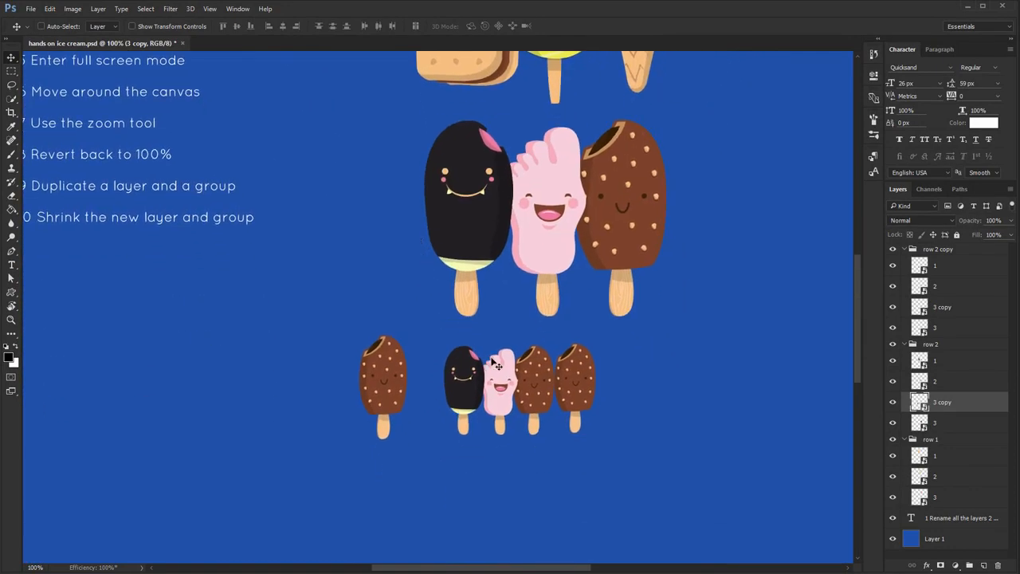
Collapse all the layer groups and move the small row 2 copy group slightly to the right
key(ctrl)
ctrl+click(905, 249)
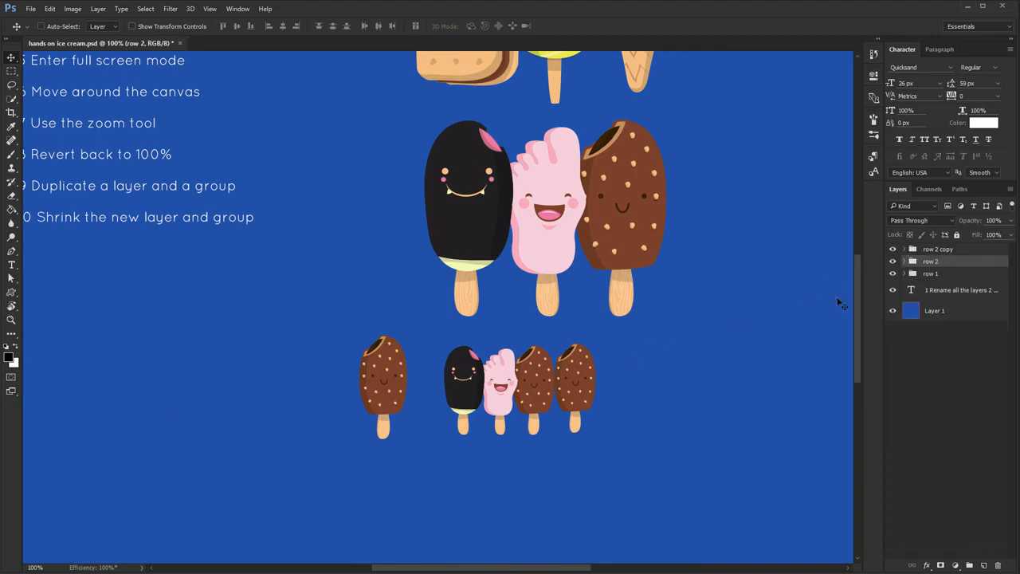
click(938, 250)
drag(585, 367, 640, 370)
Move the 3 copy layer out of the row 2 group to the top of the layer stack and collapse row 2
click(624, 391)
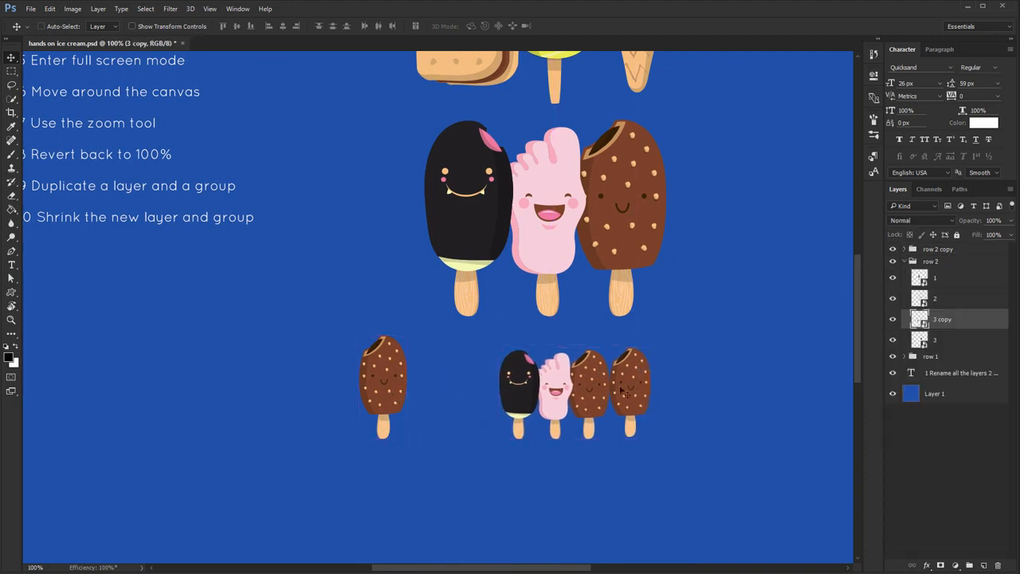
drag(945, 329, 927, 249)
click(907, 283)
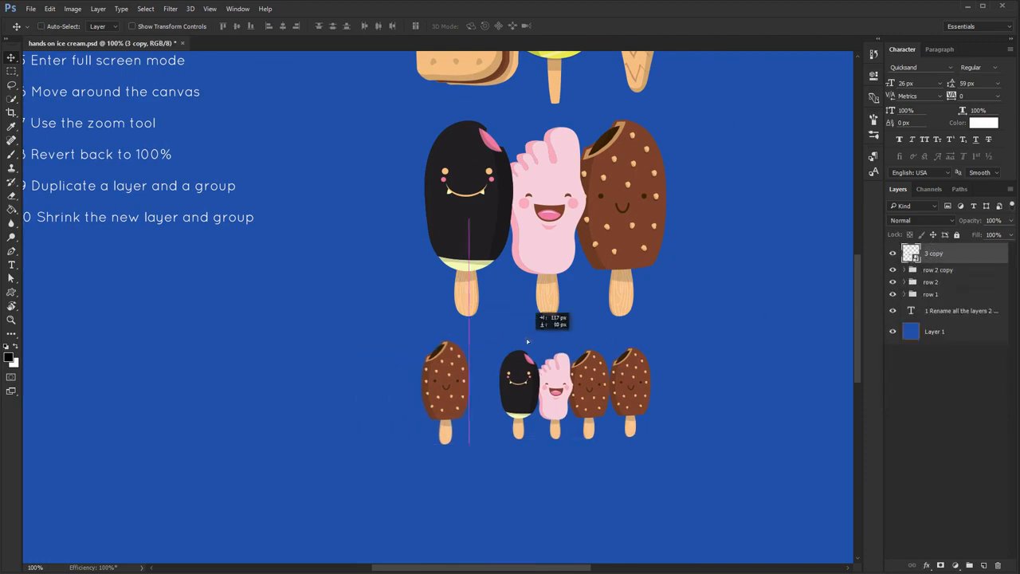